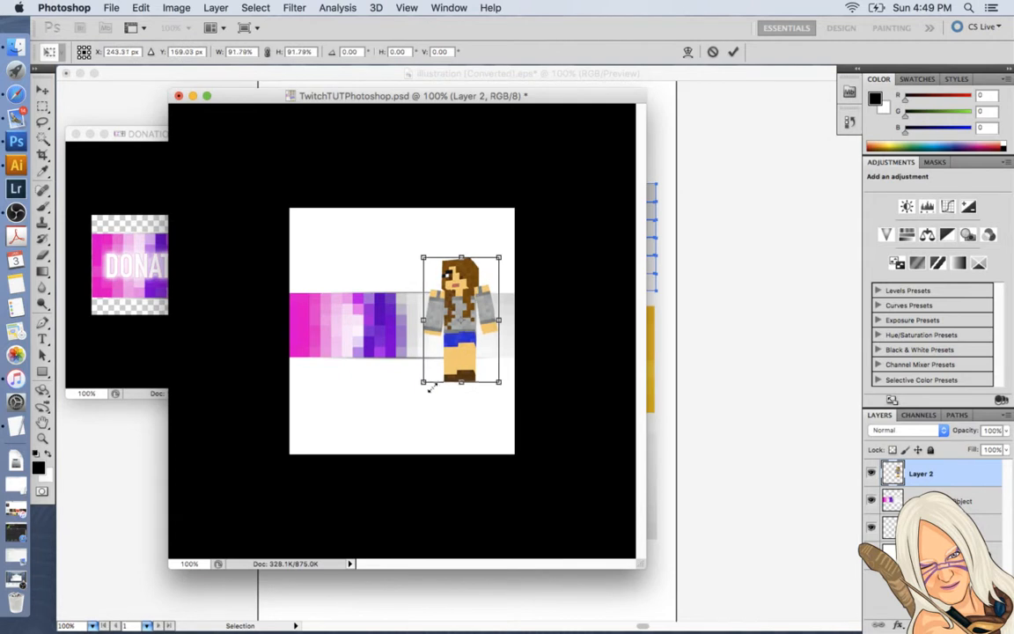
# Apply the Minecraft girl's resize and shift her slightly down and to the right on the pixel banner.
pyautogui.press('Return')
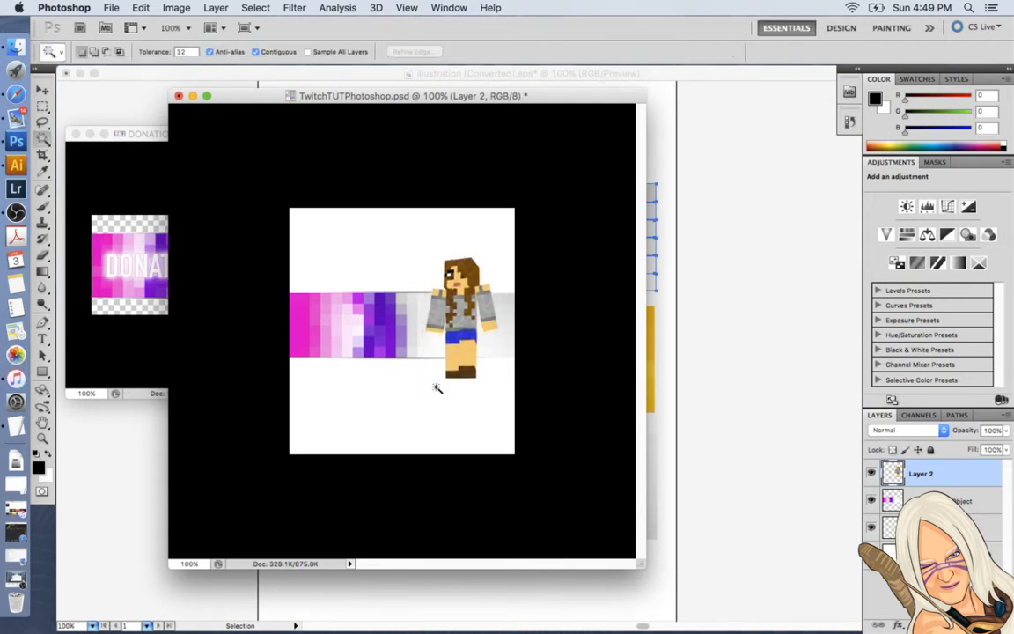
pyautogui.moveTo(471, 319); pyautogui.dragTo(477, 323)
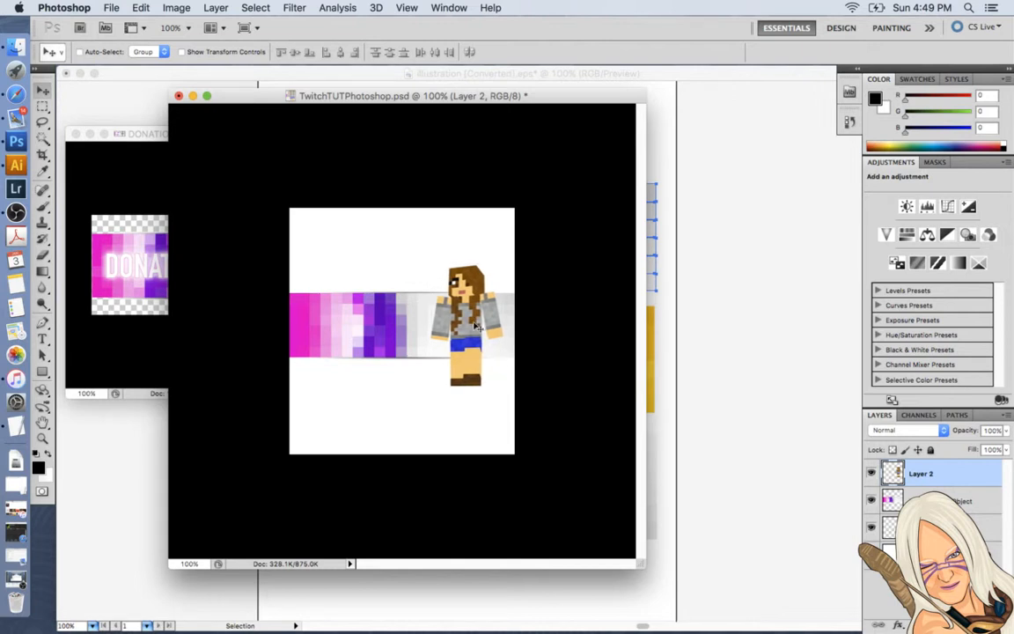
pyautogui.moveTo(472, 100); pyautogui.dragTo(498, 120)
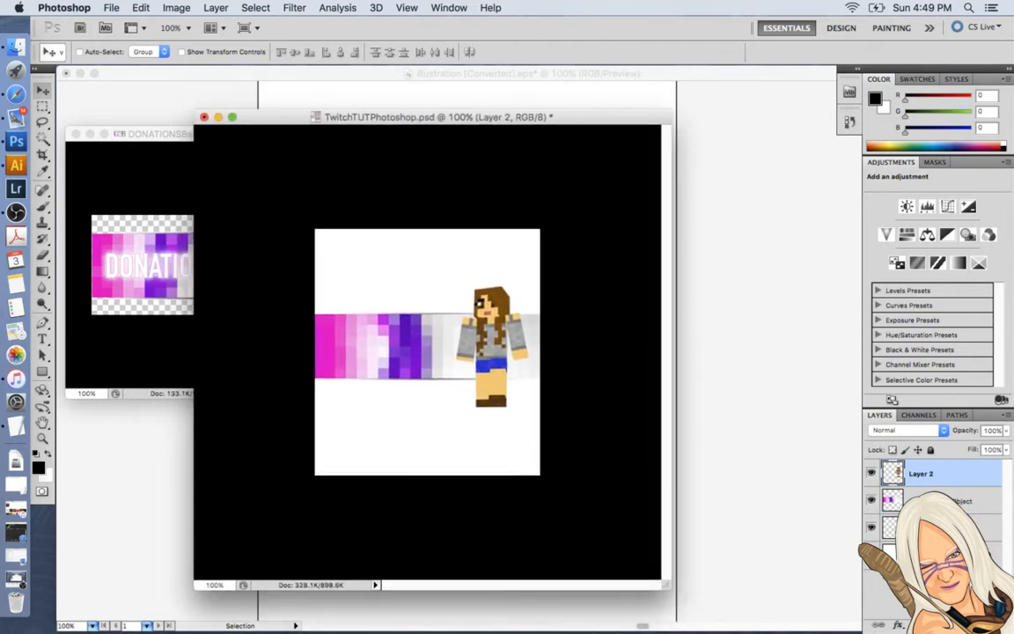
# Open BannersBabiijc.psd from the BabiijcPanel folder as a reference for the layer naming.
pyautogui.click(931, 501)
pyautogui.doubleClick(931, 502)
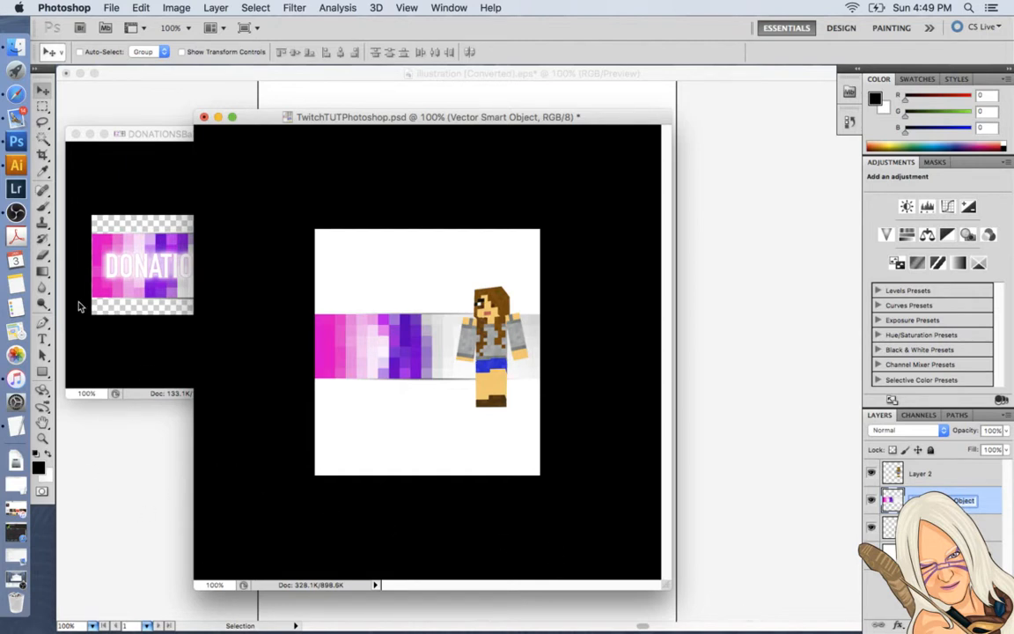
pyautogui.click(109, 8)
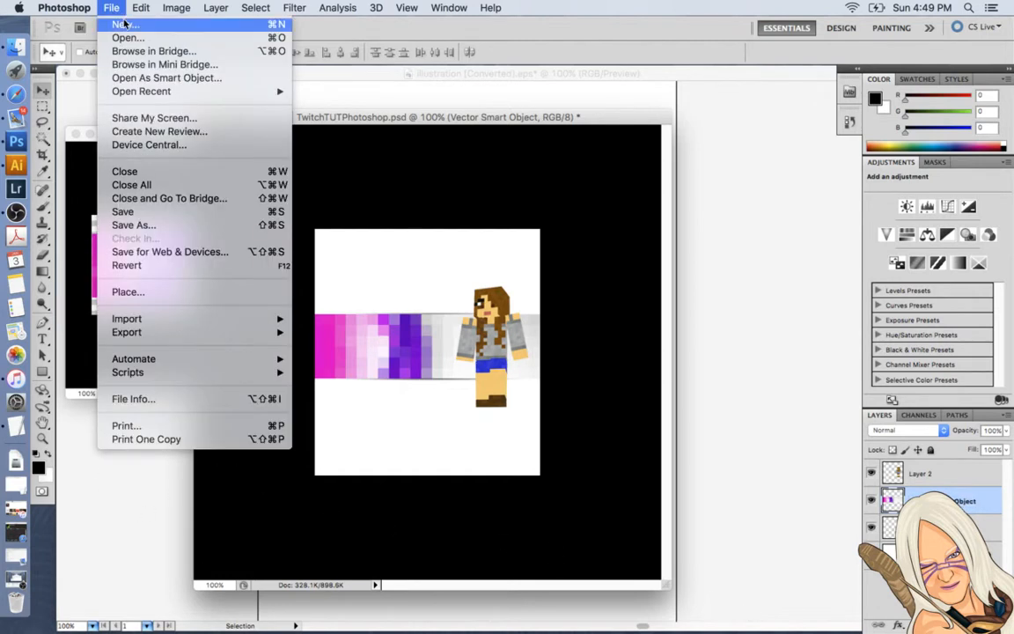
pyautogui.click(124, 39)
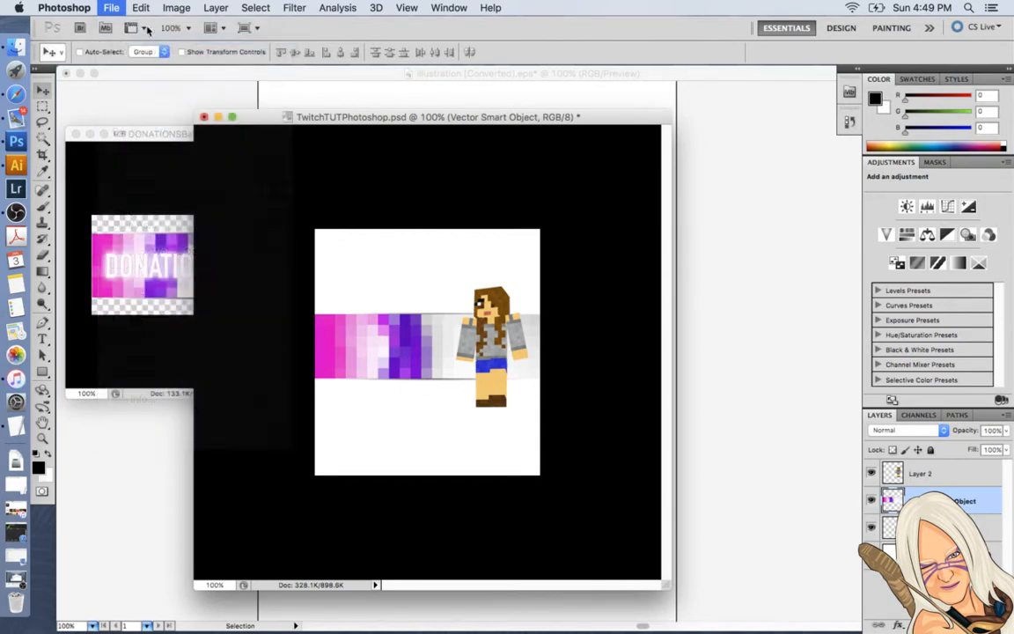
pyautogui.click(512, 129)
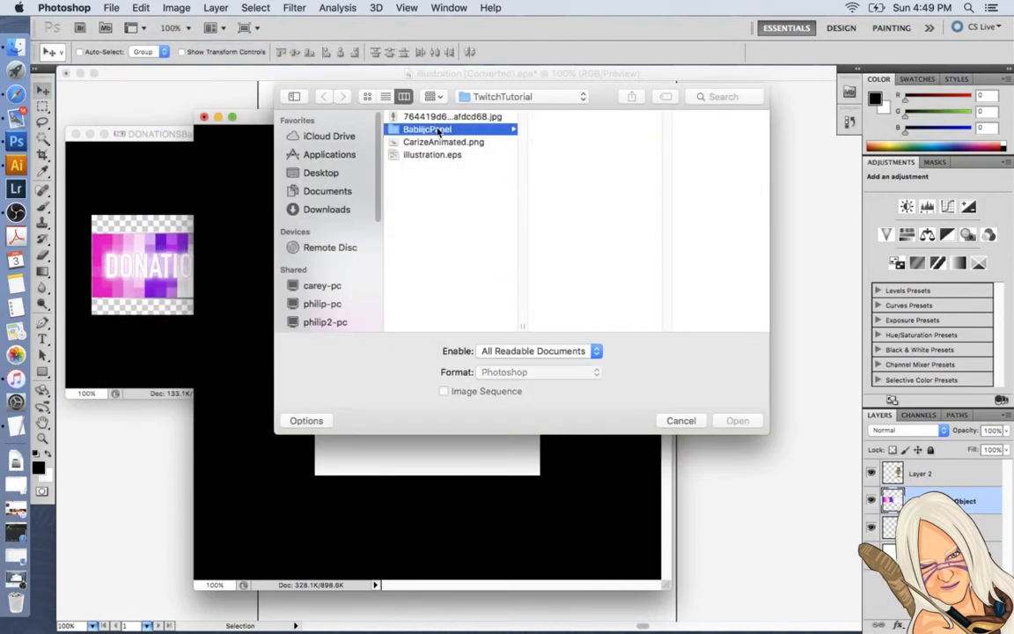
pyautogui.click(583, 130)
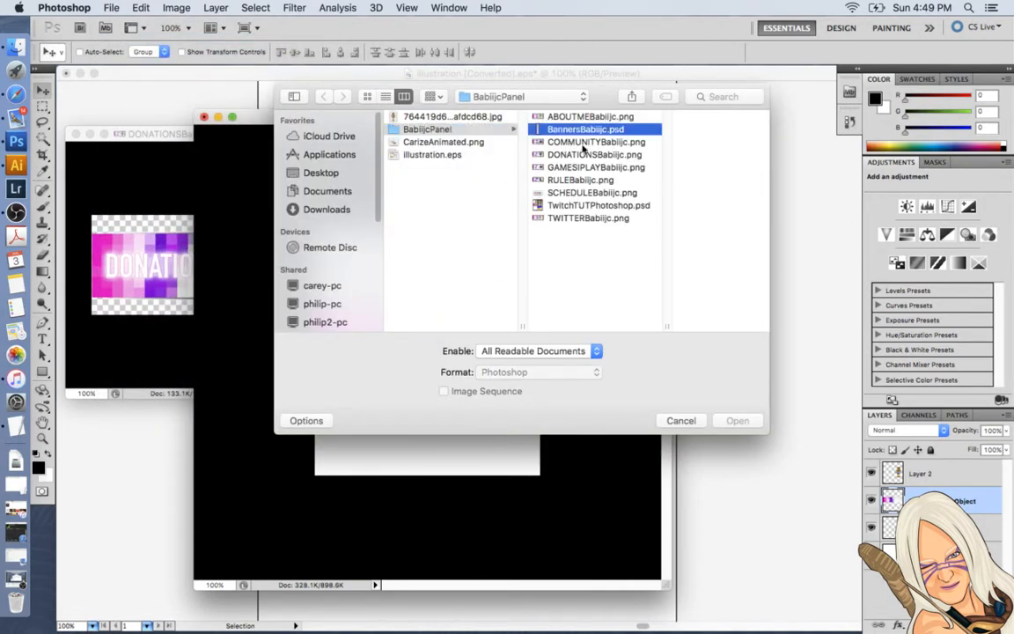
pyautogui.click(734, 420)
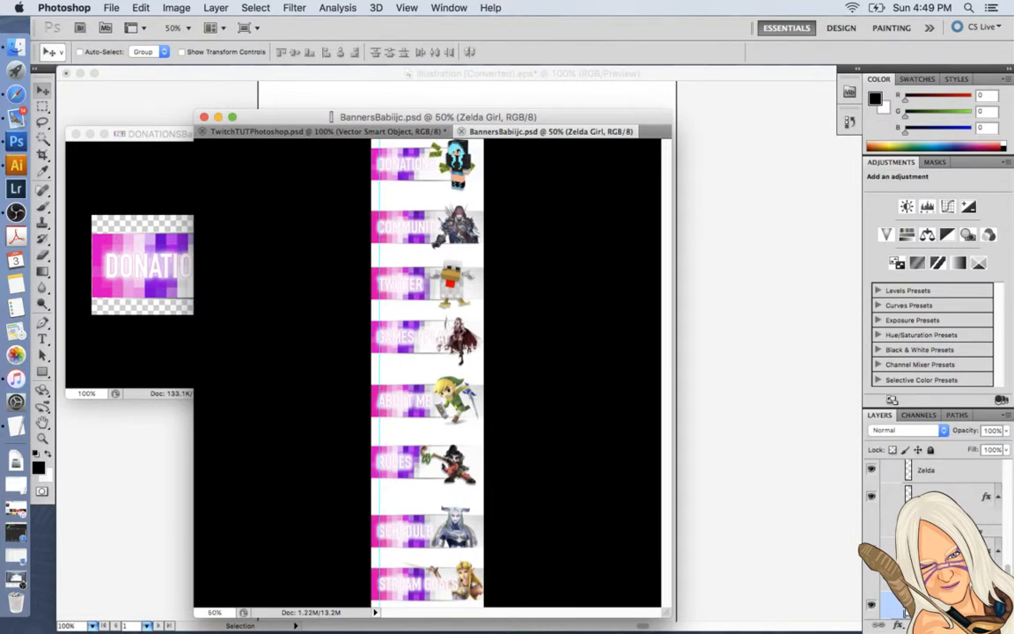
# Examine how the banner layers are grouped by collapsing the Pixel Option groups, and close BannersBabiijc.psd without saving.
pyautogui.scroll(15, 907, 498)
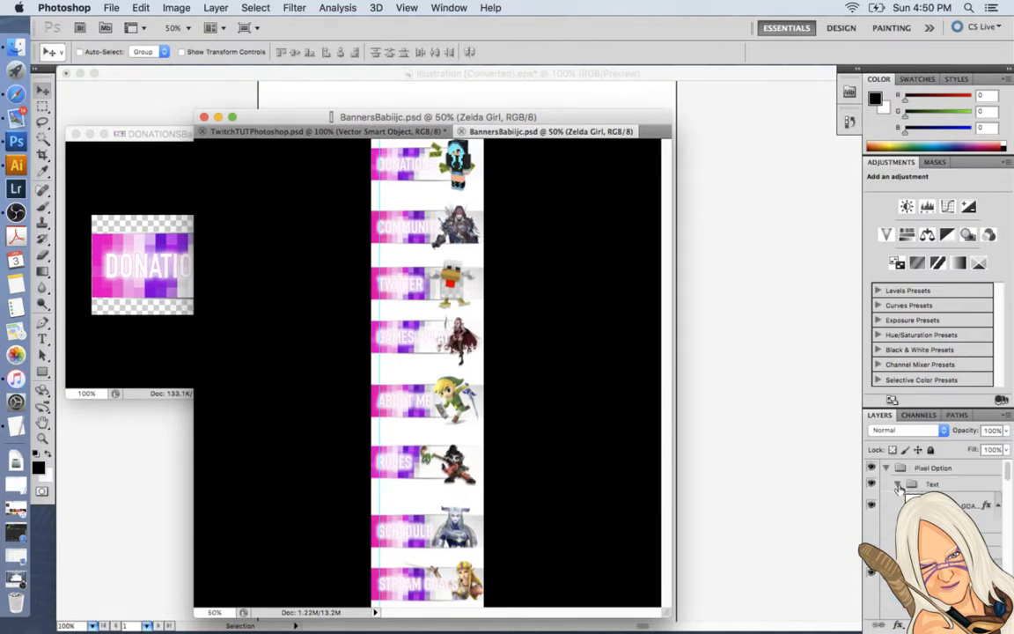
pyautogui.click(897, 485)
pyautogui.click(899, 500)
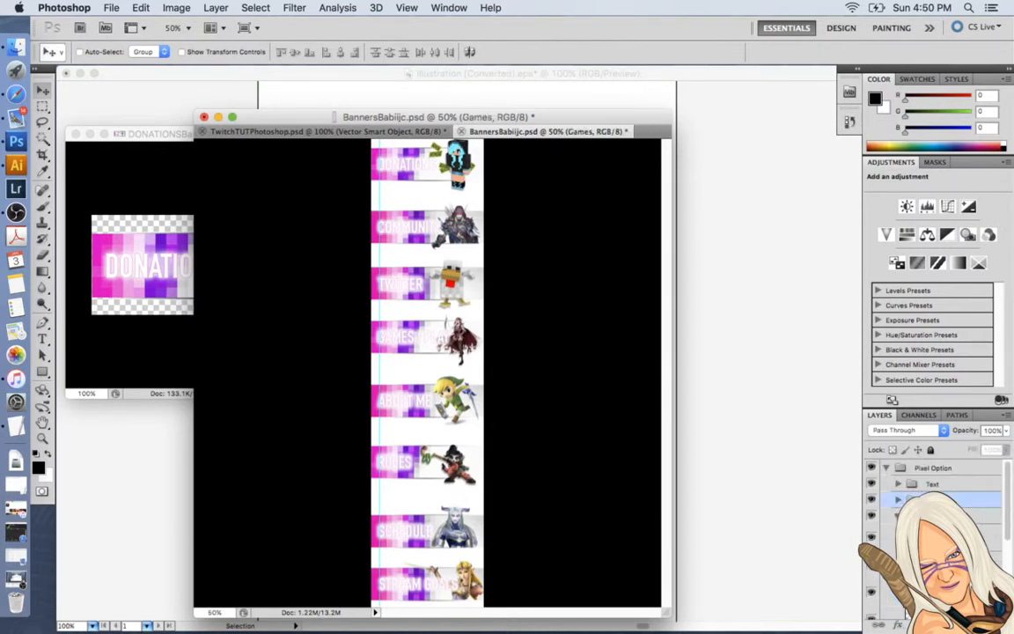
pyautogui.click(898, 516)
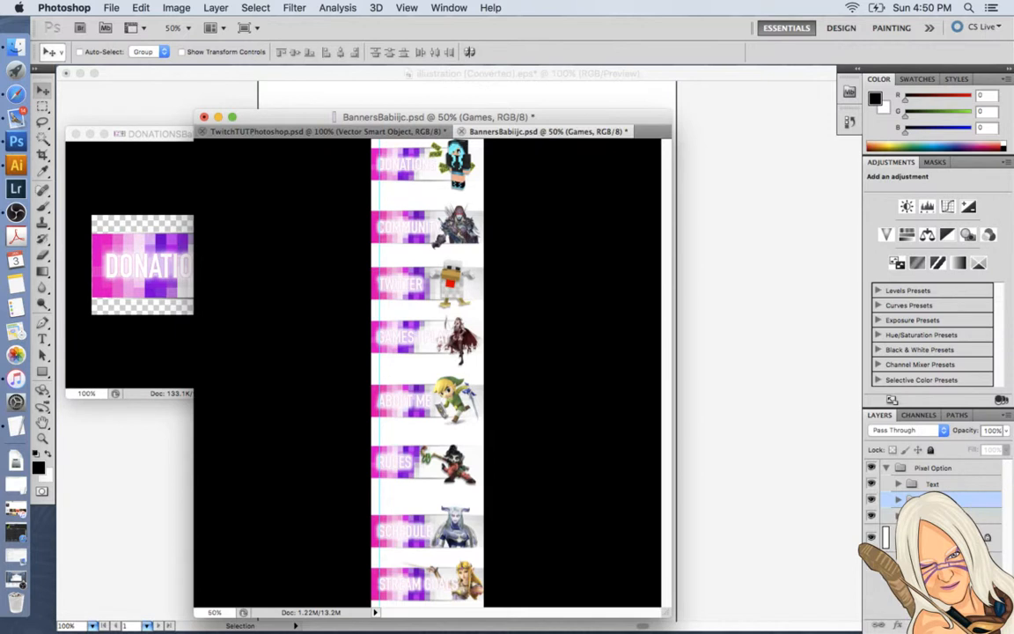
pyautogui.click(887, 469)
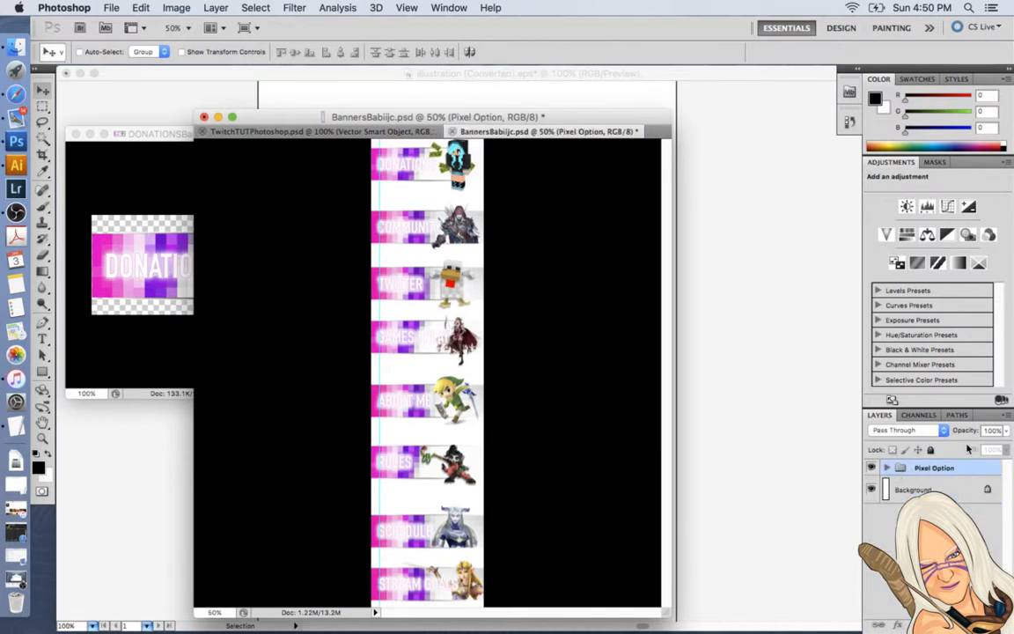
pyautogui.click(452, 131)
pyautogui.click(506, 231)
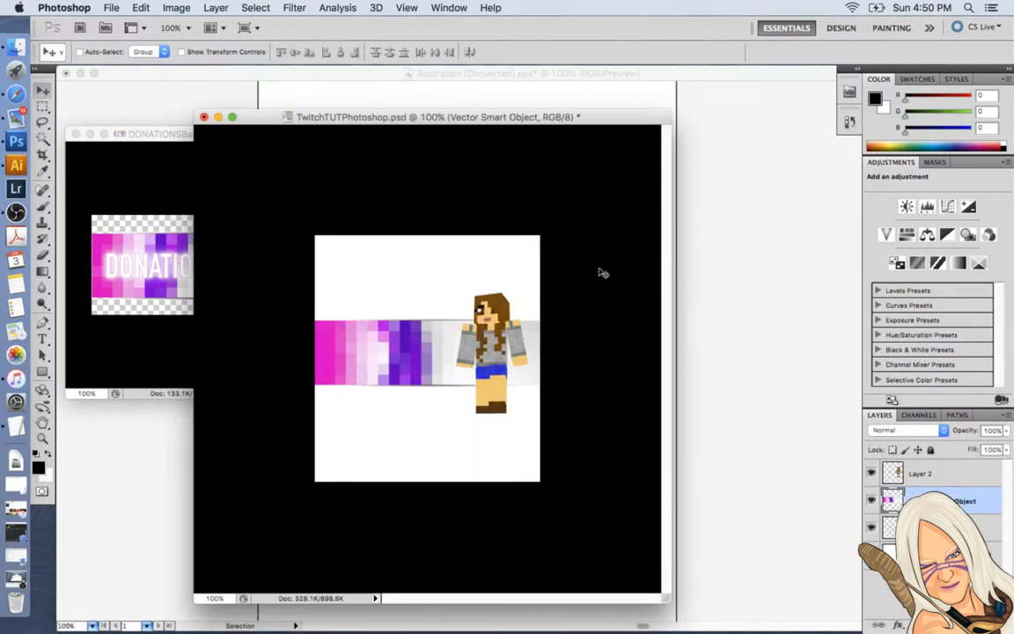
# Rename the Vector Smart Object layer as Panel1.
pyautogui.moveTo(482, 114); pyautogui.dragTo(459, 106)
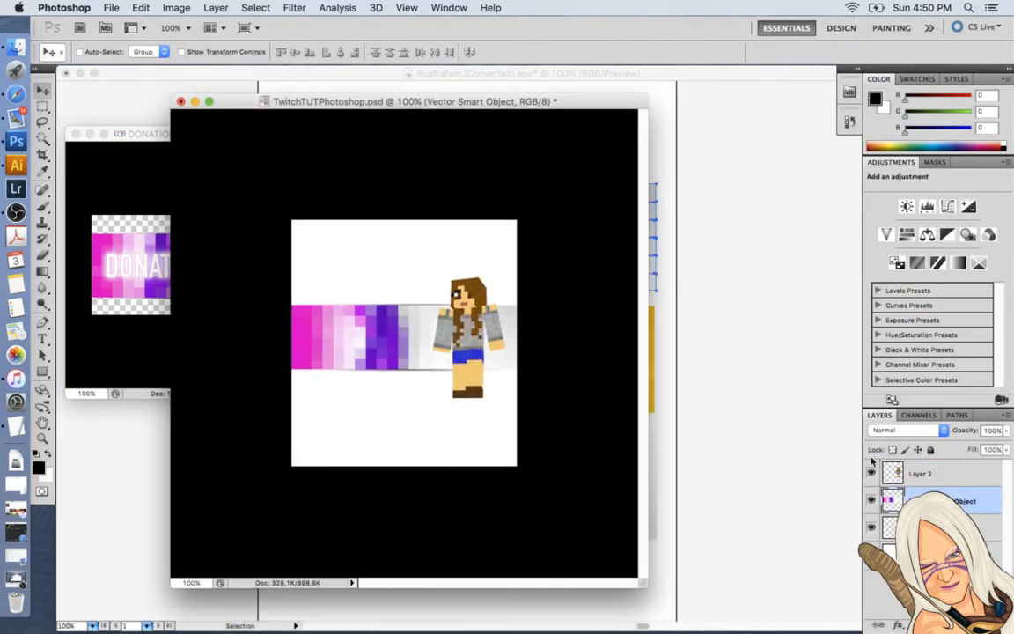
pyautogui.doubleClick(932, 502)
pyautogui.press('BackSpace')
pyautogui.press('Return')
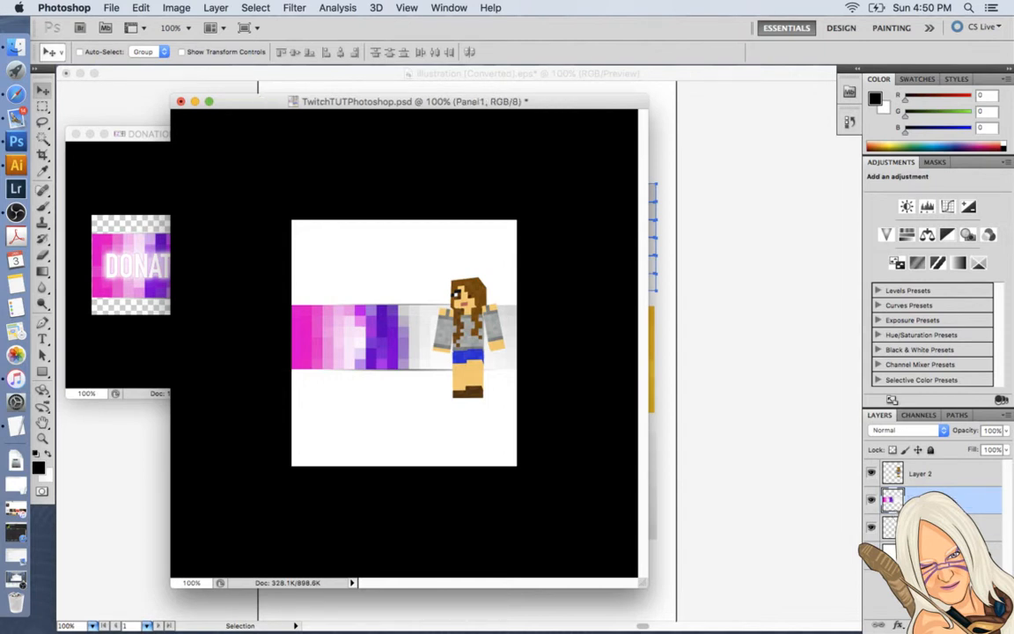
# Rename Layer 2, which holds the Minecraft figure, as MincraftGirl.
pyautogui.click(922, 476)
pyautogui.doubleClick(921, 474)
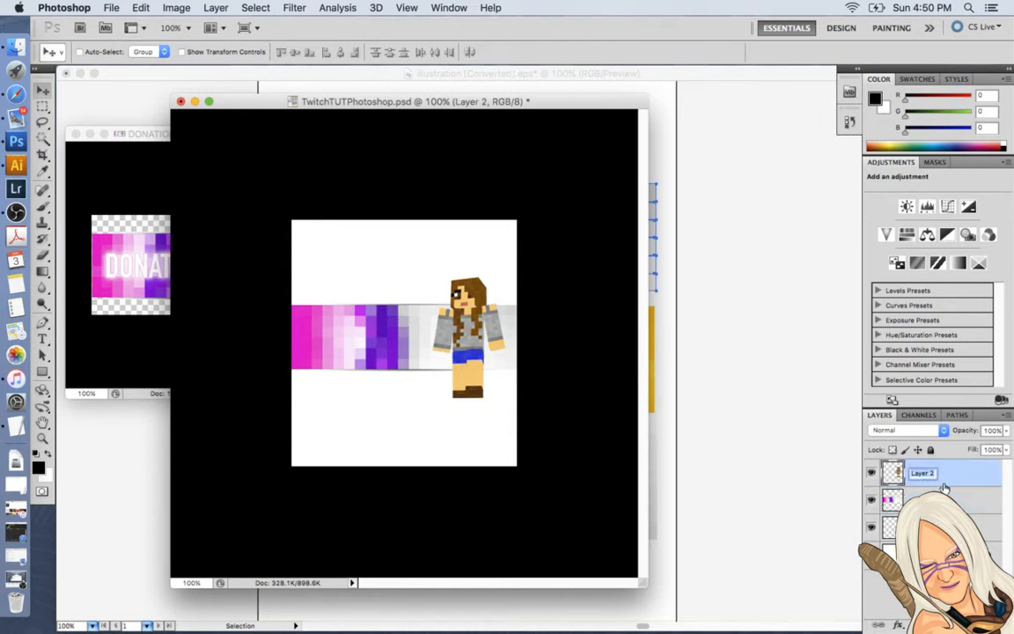
pyautogui.write('M')
pyautogui.write('incre')
pyautogui.press('BackSpace')
pyautogui.write('aftGirl')
pyautogui.press('Return')
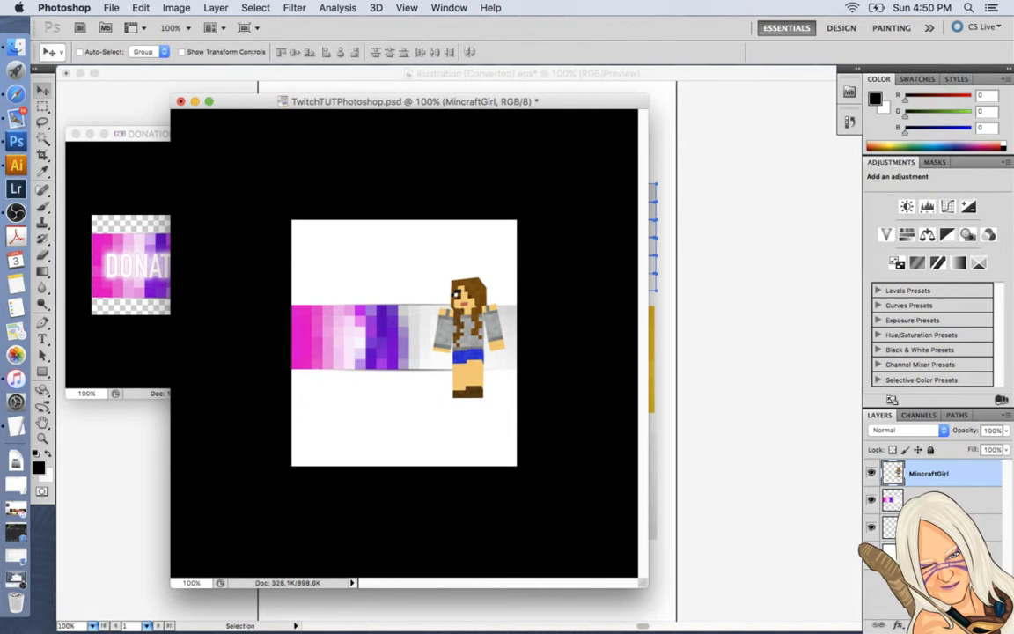
# Hide and reshow the white Background layer as a check, and delete the unused Layer 1 above it.
pyautogui.click(872, 554)
pyautogui.click(928, 554)
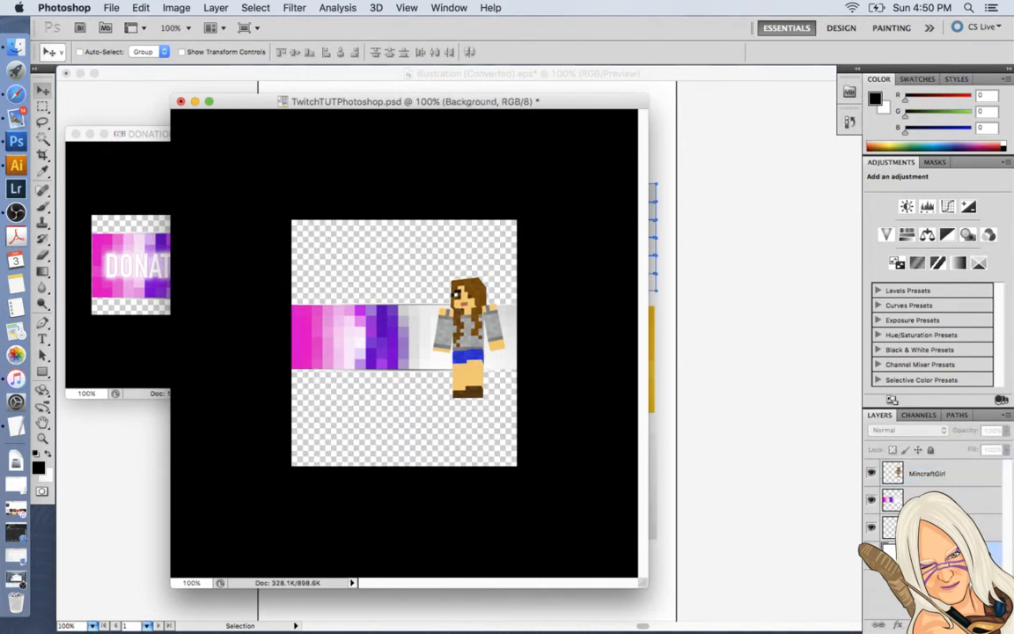
pyautogui.click(871, 554)
pyautogui.click(929, 528)
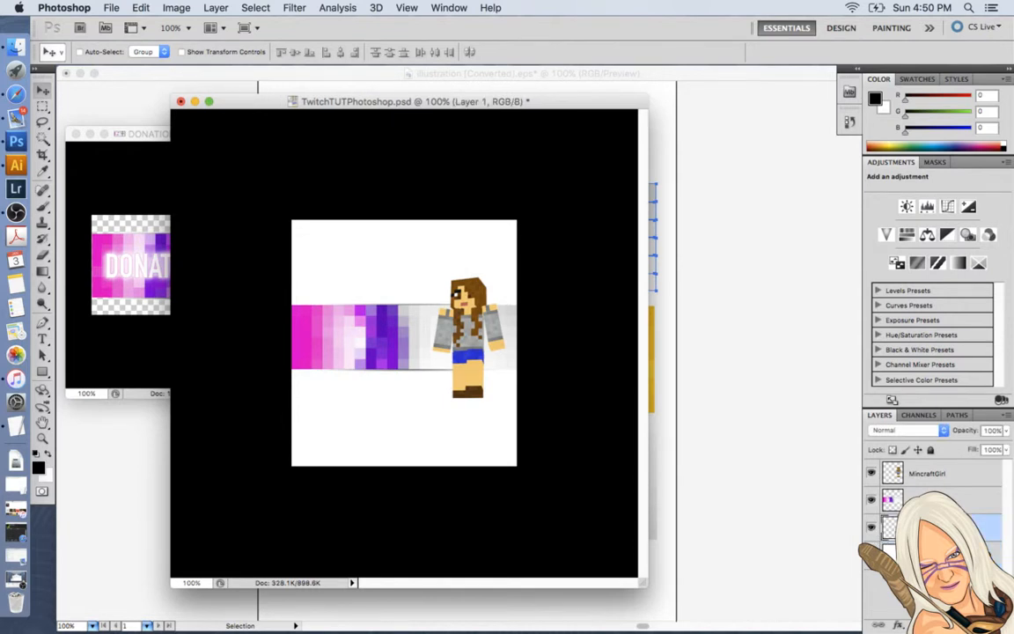
pyautogui.click(1000, 624)
pyautogui.click(628, 229)
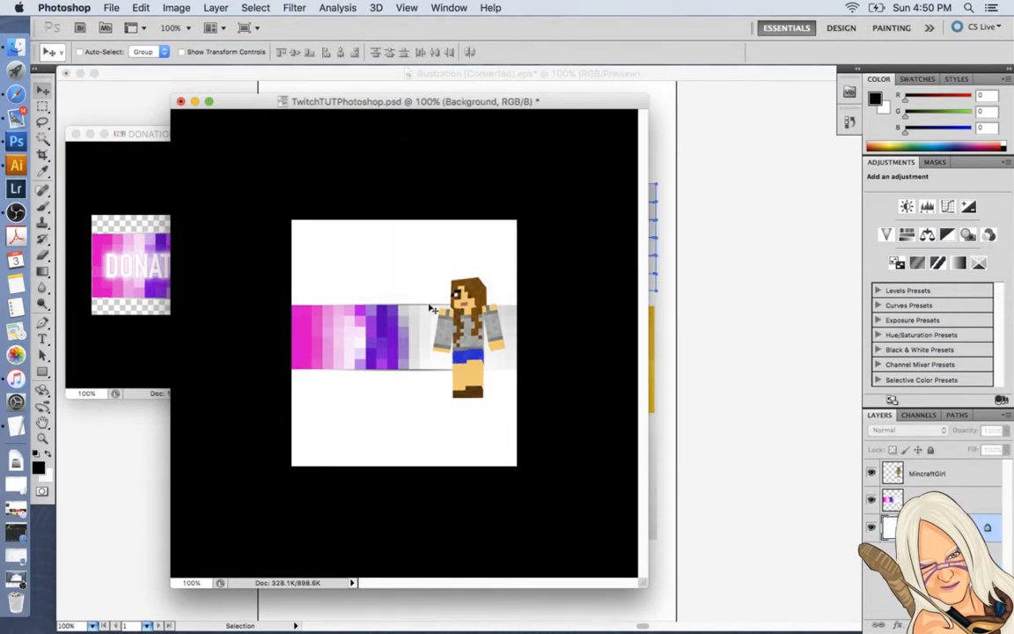
# Add the text DONATIONS in DIN Alternate on the left part of the pixel banner, above the MincraftGirl layer.
pyautogui.click(929, 473)
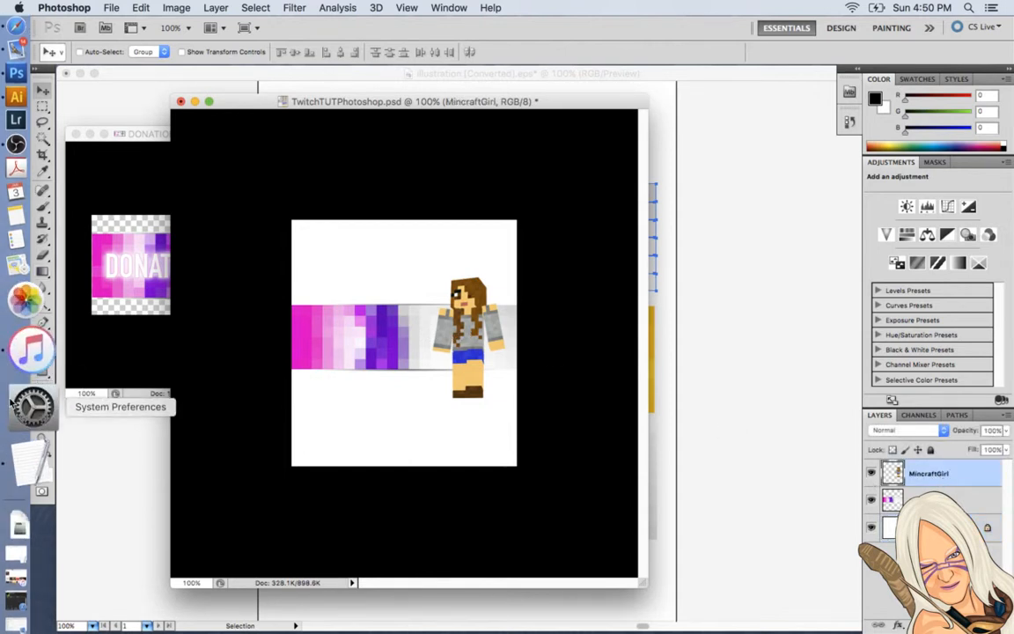
pyautogui.moveTo(251, 102); pyautogui.dragTo(380, 95)
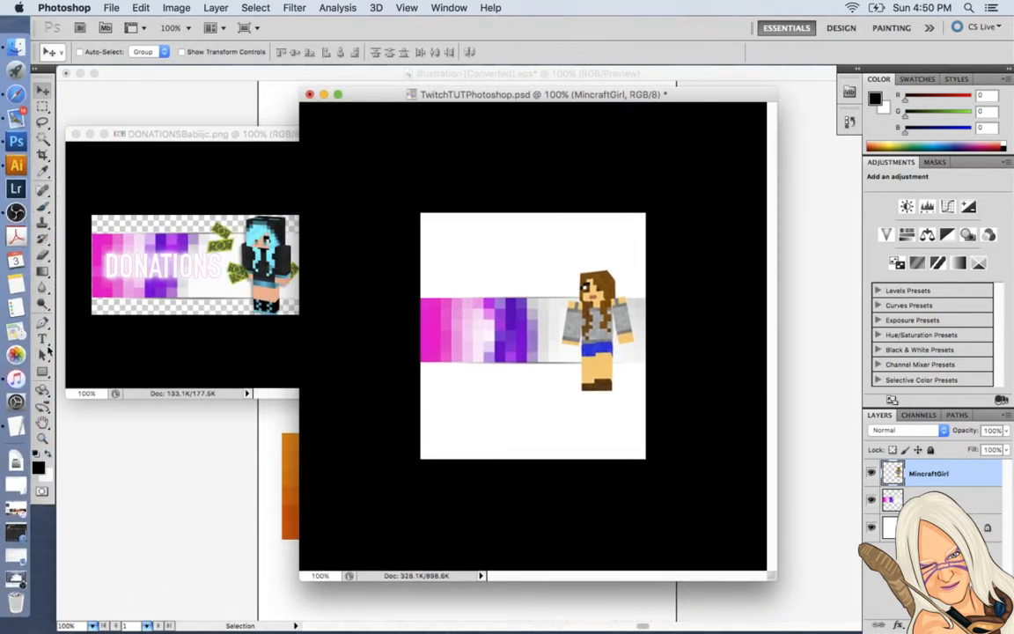
pyautogui.click(43, 340)
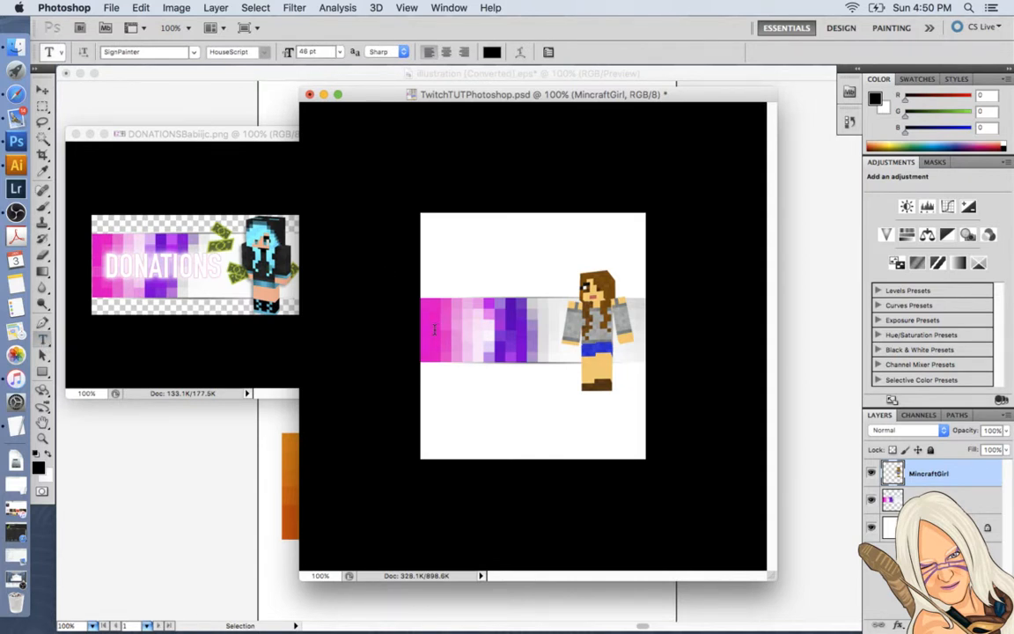
pyautogui.click(435, 329)
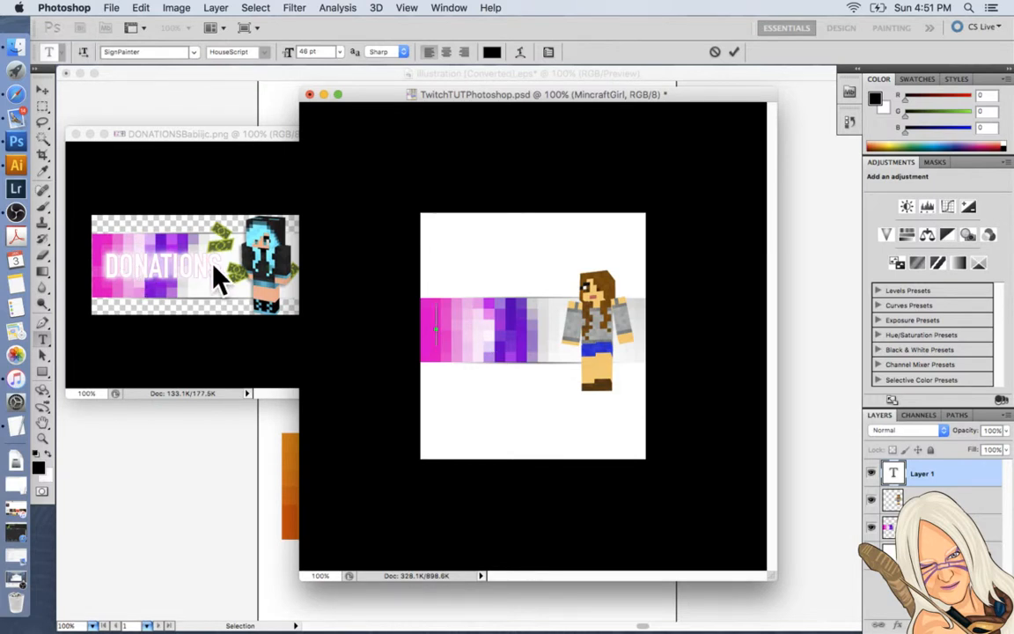
pyautogui.click(139, 51)
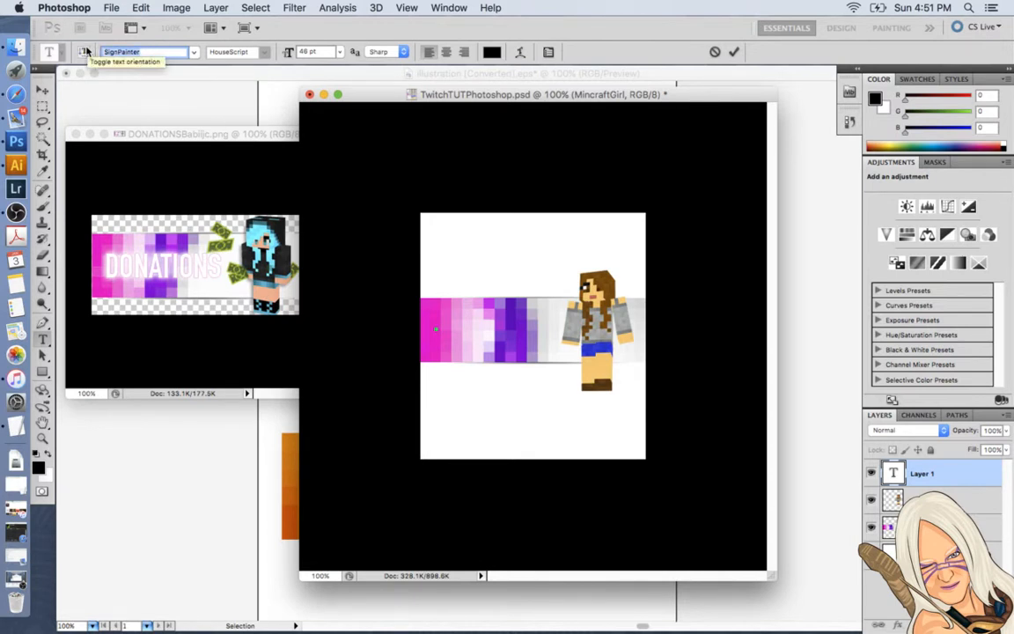
pyautogui.write('Didot')
pyautogui.click(194, 52)
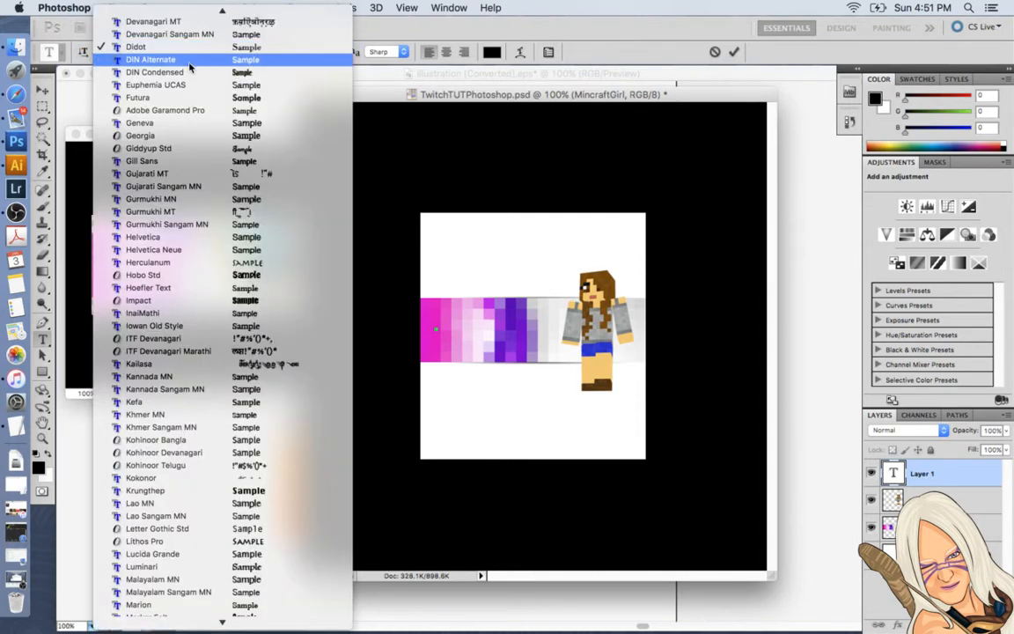
pyautogui.click(188, 62)
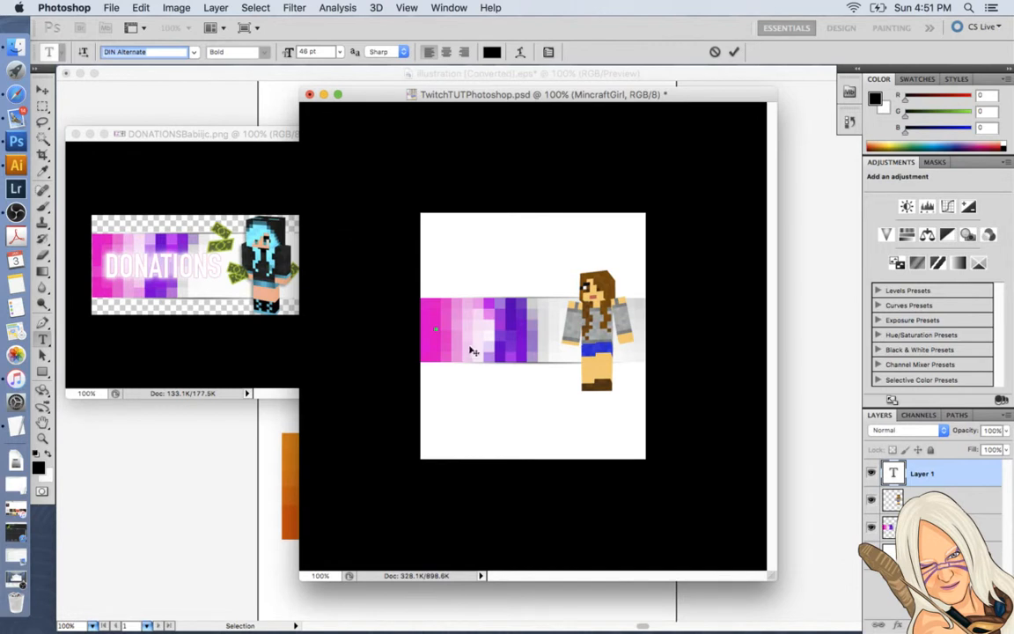
pyautogui.click(436, 327)
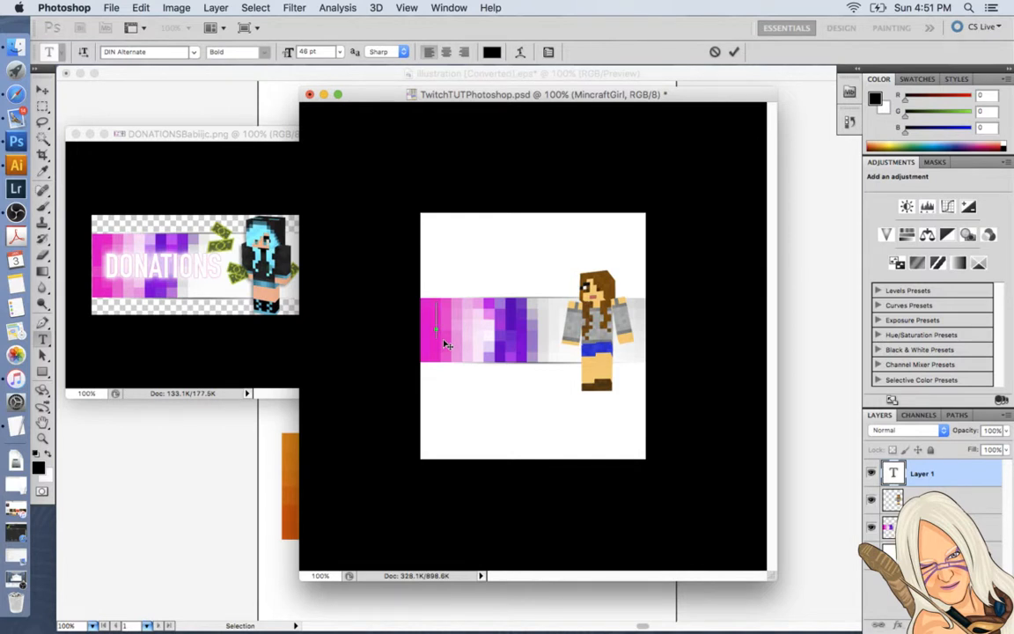
pyautogui.write('DON')
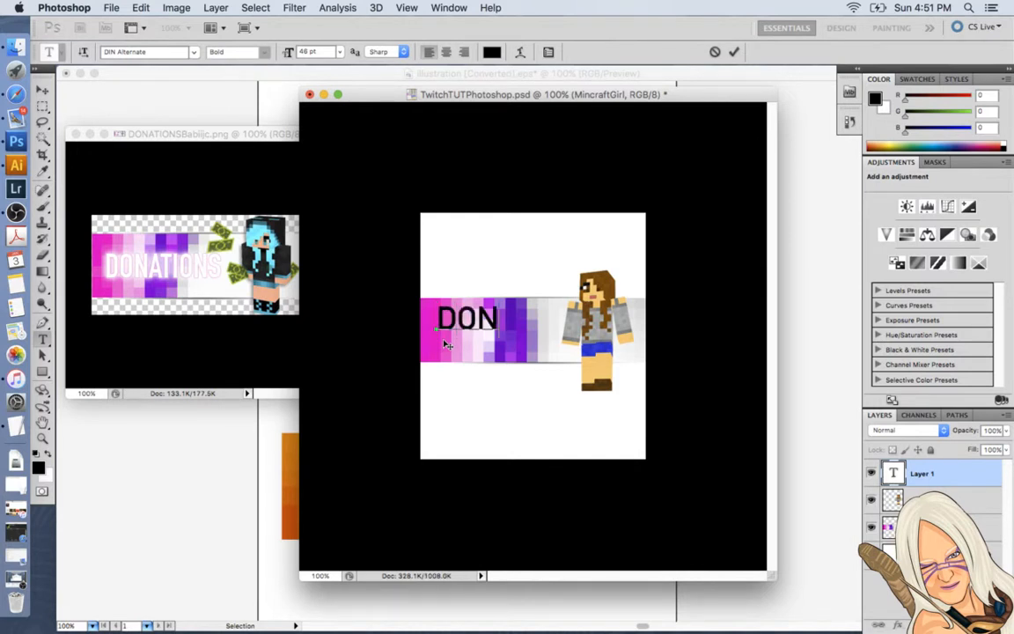
pyautogui.write('ATIONS')
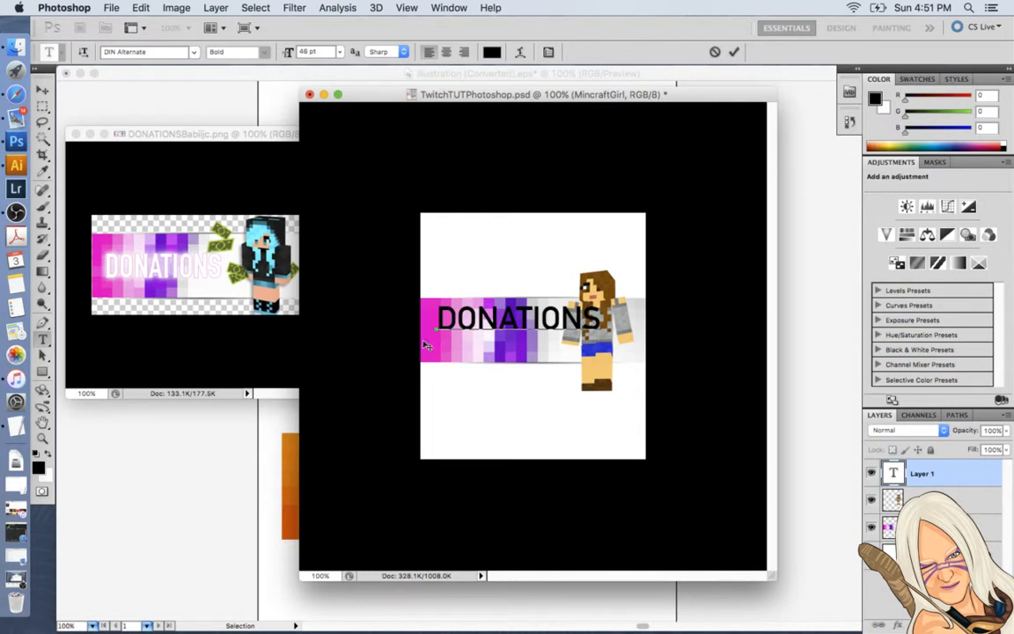
# Change the DONATIONS text to DIN Condensed and move it slightly down to centre it vertically on the banner.
pyautogui.moveTo(598, 315); pyautogui.dragTo(421, 309)
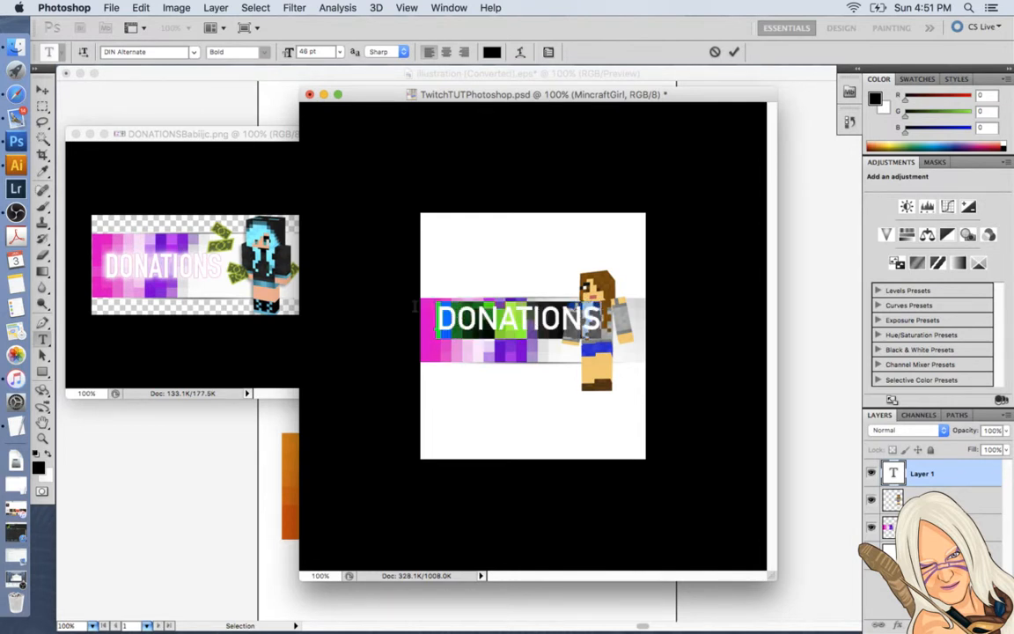
pyautogui.click(193, 52)
pyautogui.click(195, 59)
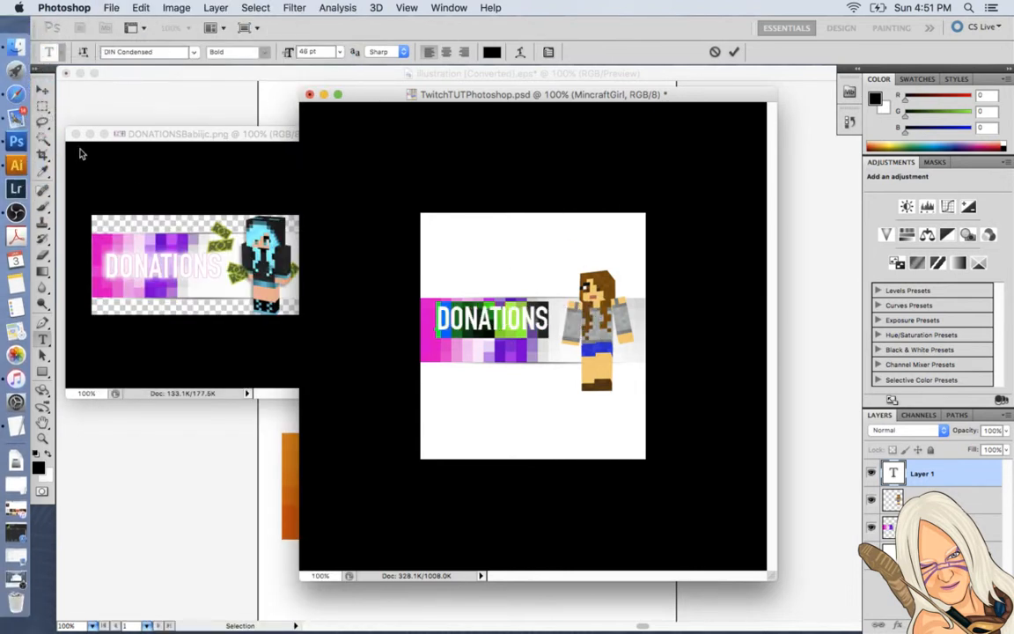
pyautogui.click(42, 89)
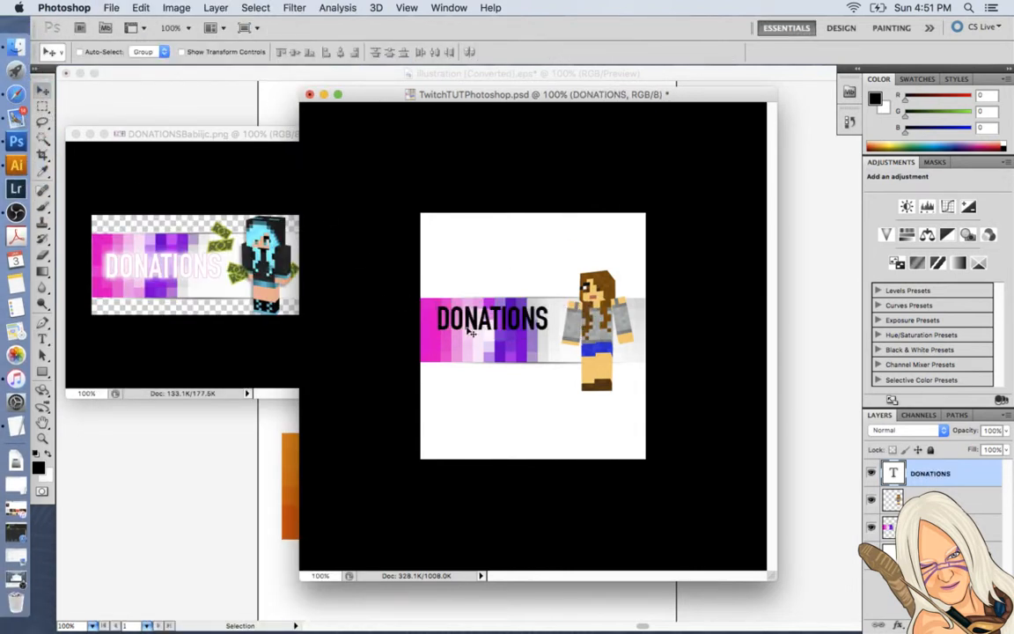
pyautogui.moveTo(467, 327); pyautogui.dragTo(466, 339)
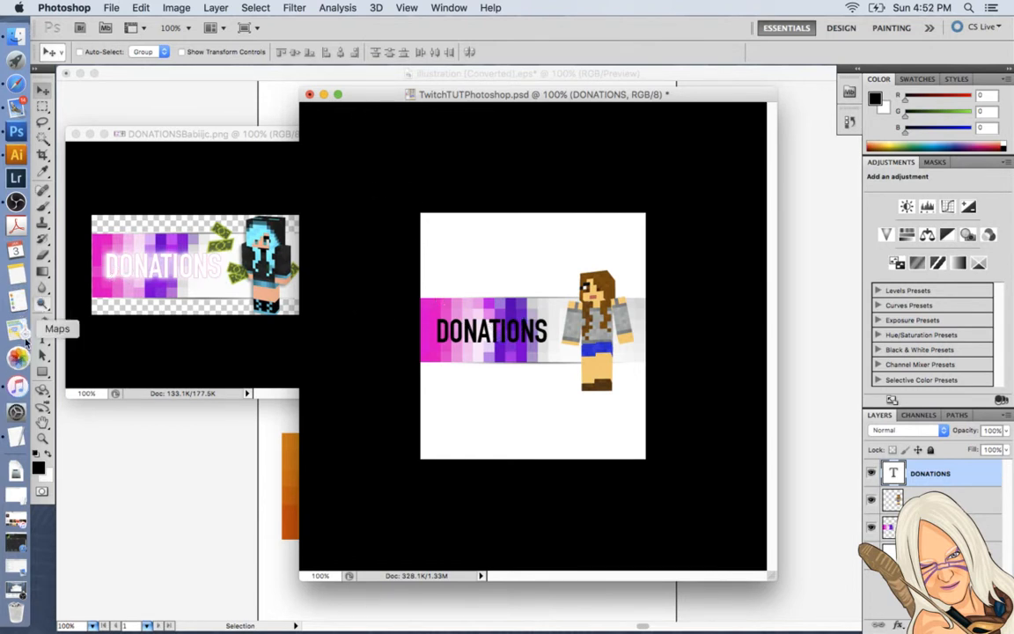
# Enlarge the DONATIONS text to 61 pt and shift it slightly left and down on the banner.
pyautogui.press('t')
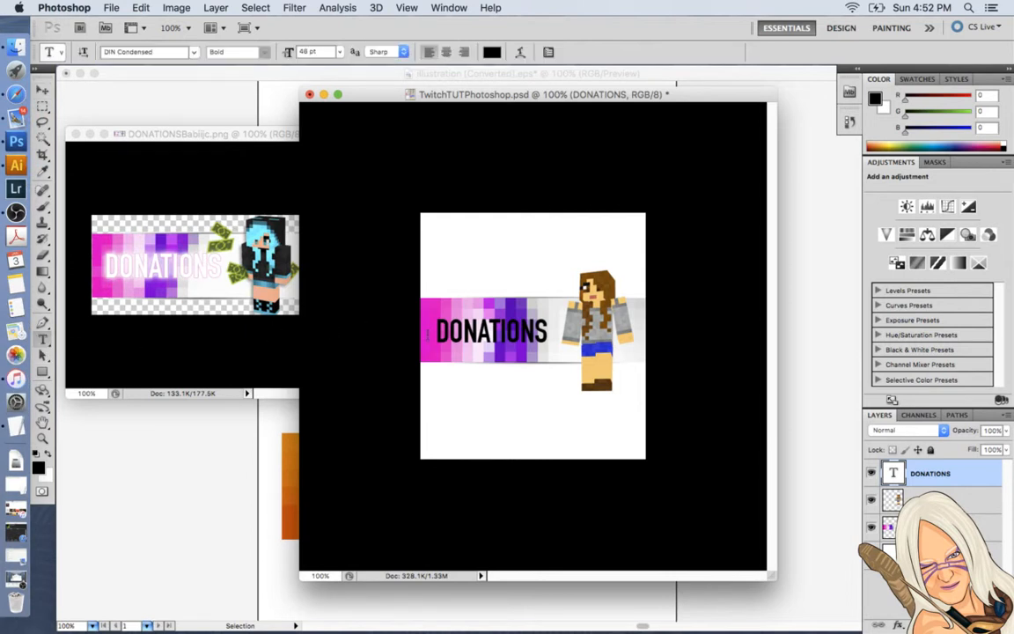
pyautogui.click(433, 331)
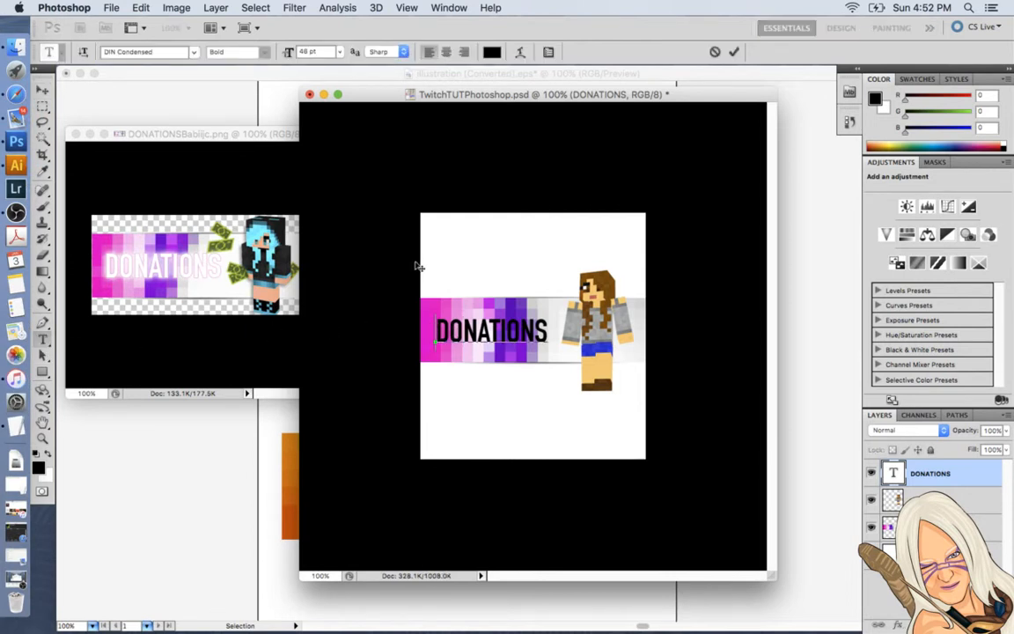
pyautogui.press('super+a')
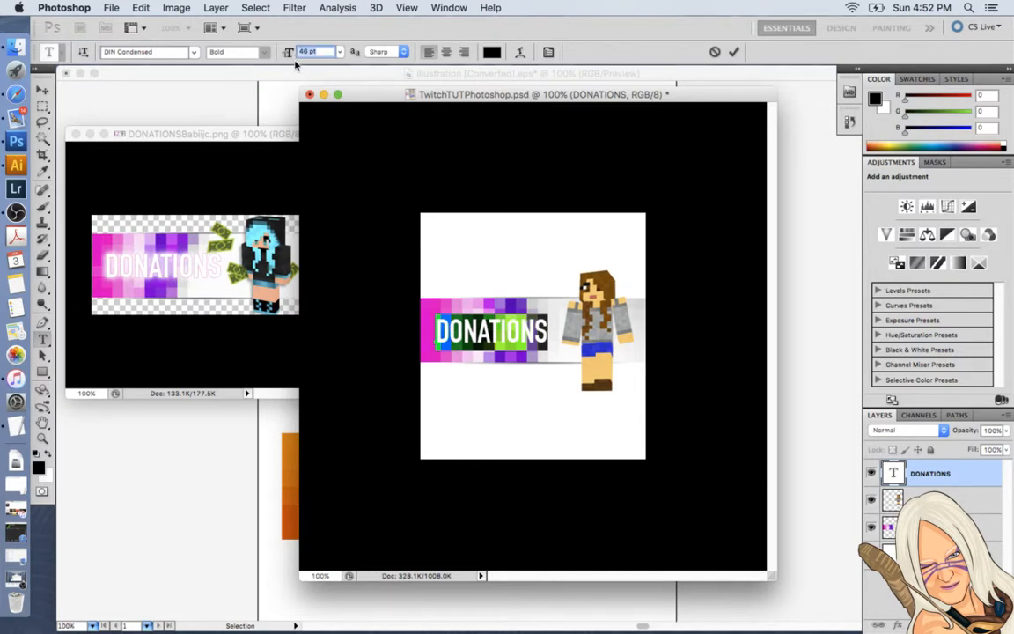
pyautogui.click(340, 52)
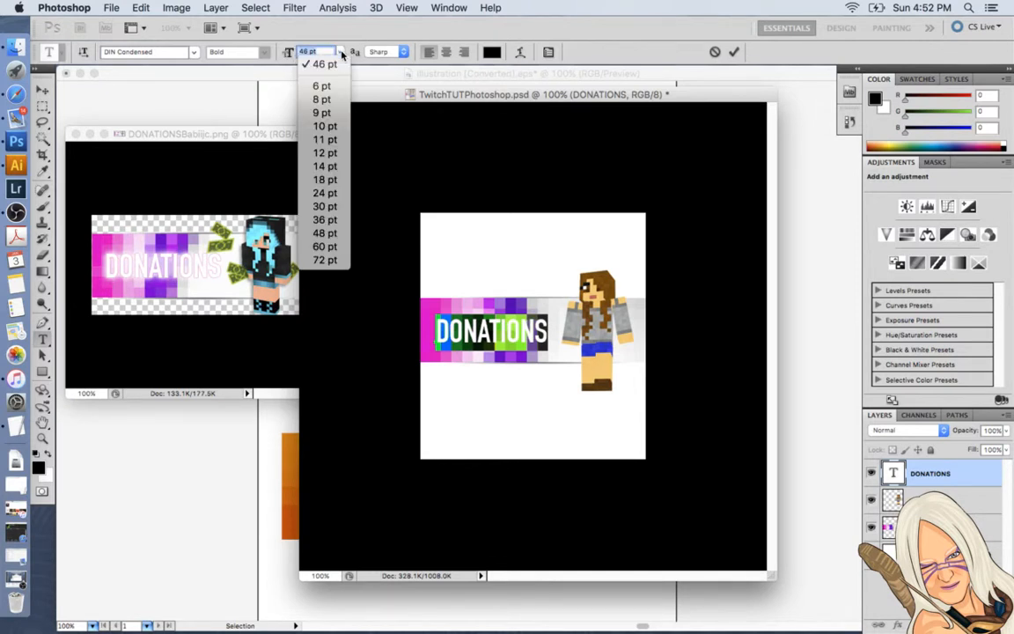
pyautogui.click(326, 234)
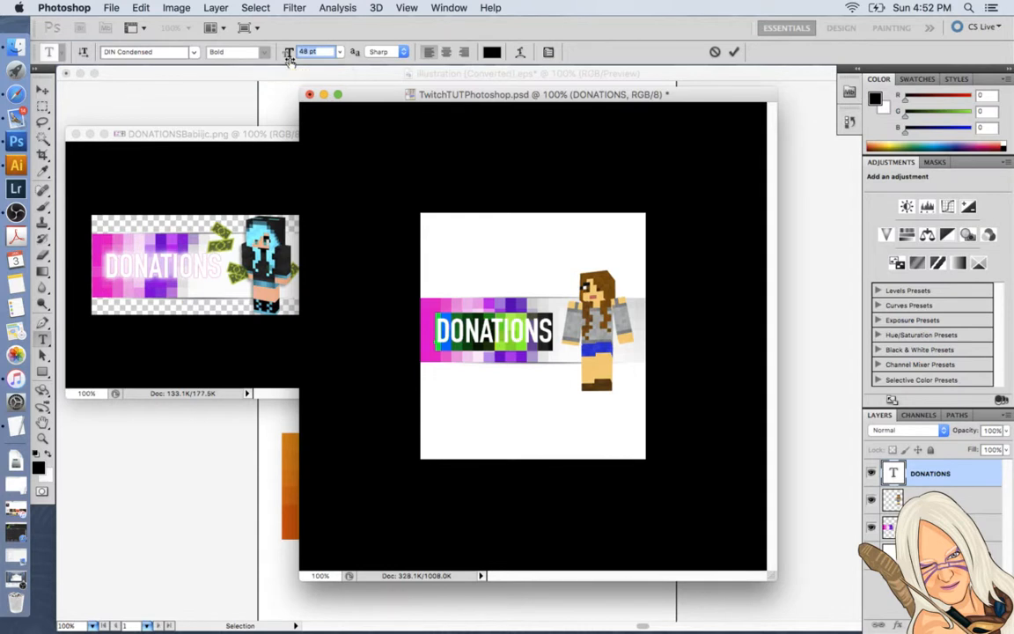
pyautogui.moveTo(290, 58); pyautogui.dragTo(300, 62)
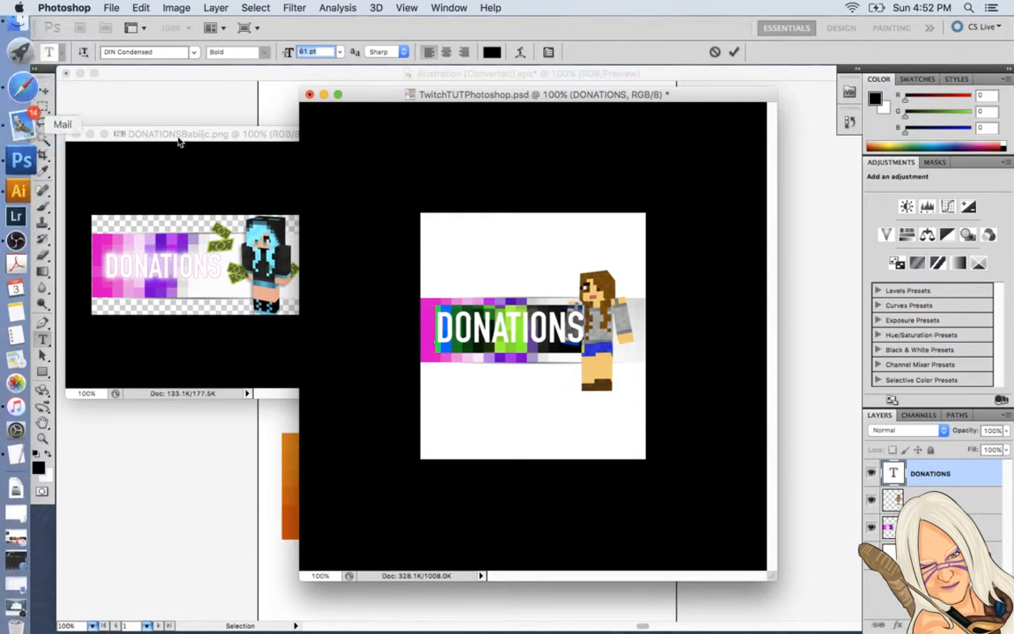
pyautogui.click(44, 90)
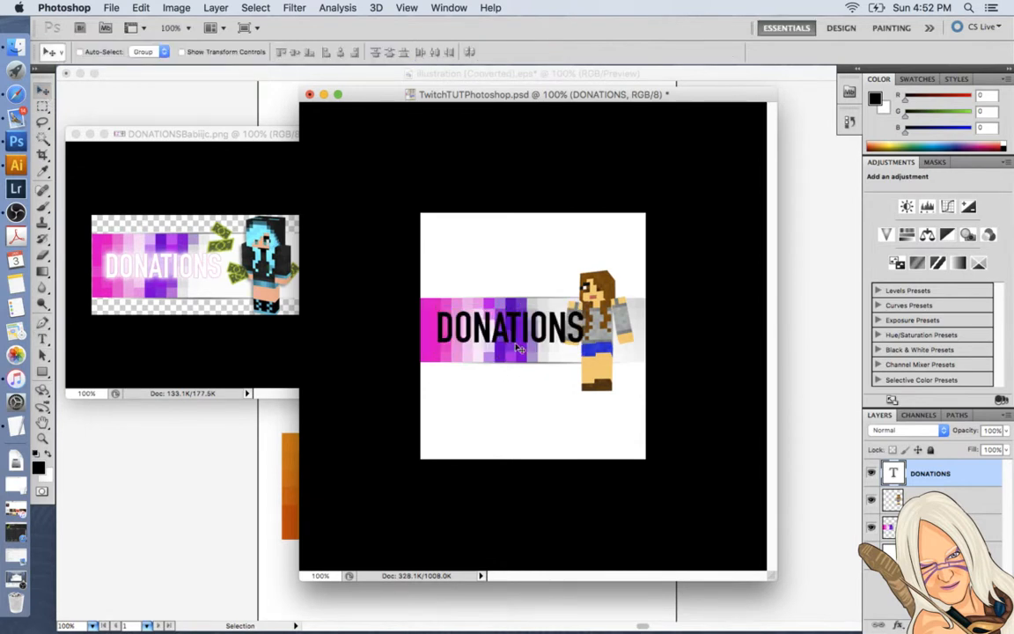
pyautogui.moveTo(514, 344); pyautogui.dragTo(508, 349)
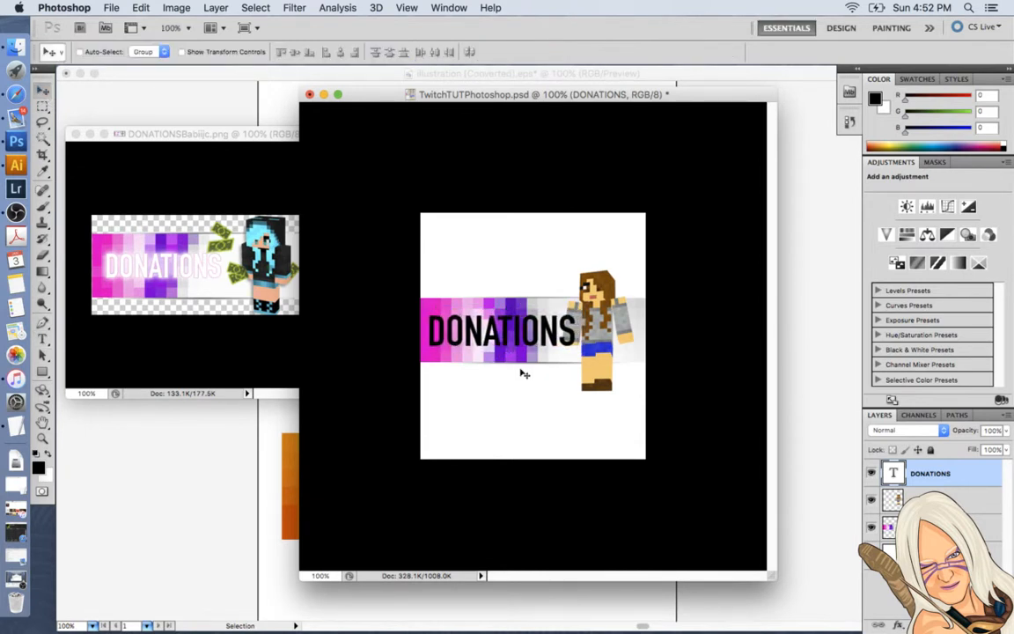
# Reduce the DONATIONS text to 57 pt, nudge it slightly right and up, and save the document.
pyautogui.click(41, 338)
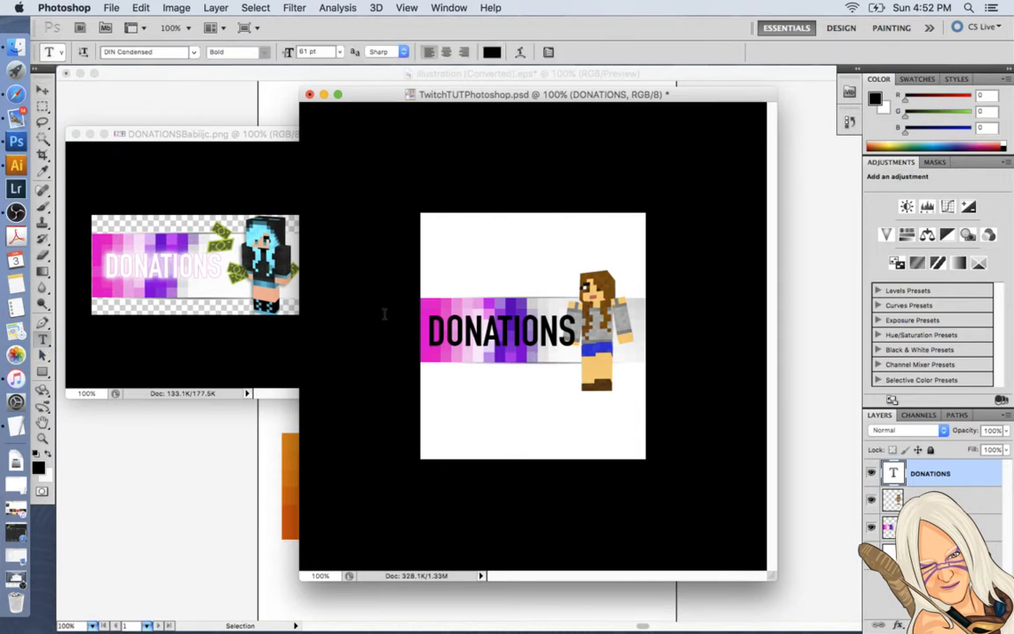
pyautogui.doubleClick(458, 330)
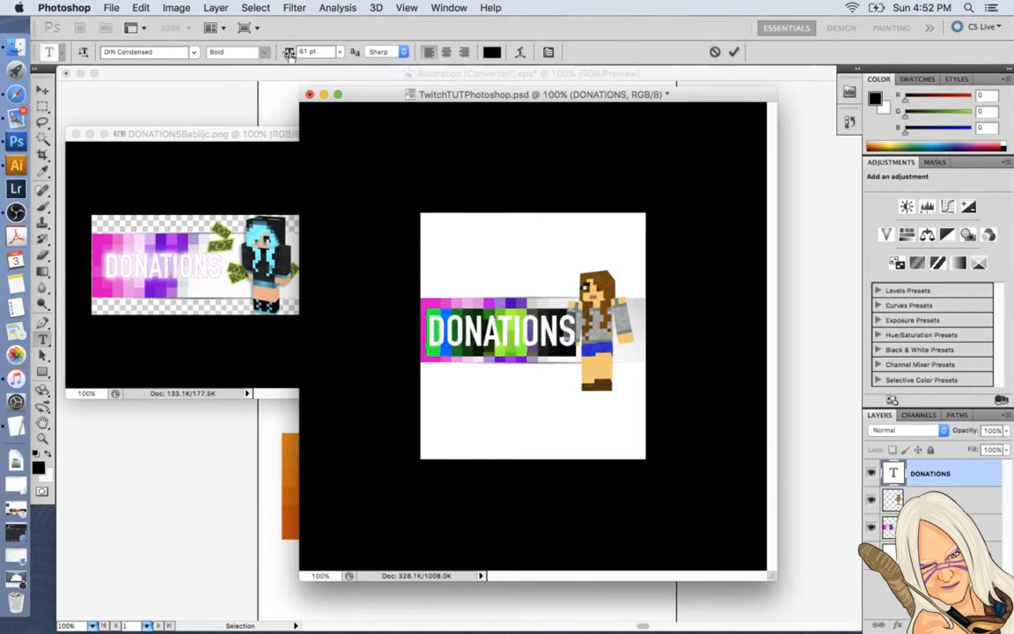
pyautogui.moveTo(290, 53)
pyautogui.mouseDown()
pyautogui.moveTo(258, 51)
pyautogui.moveTo(284, 55)
pyautogui.mouseUp()
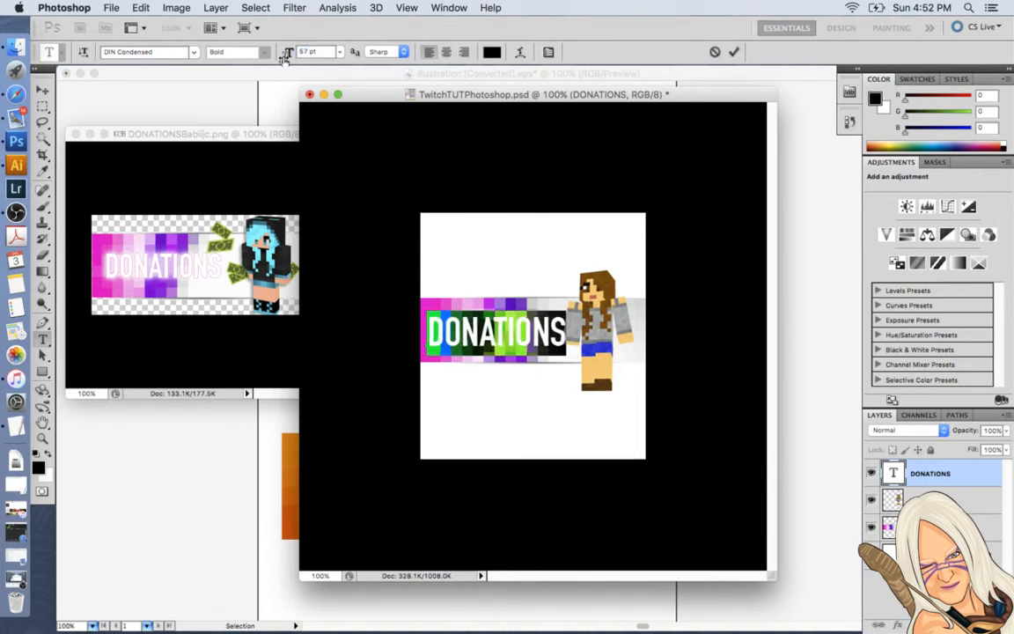
pyautogui.click(42, 90)
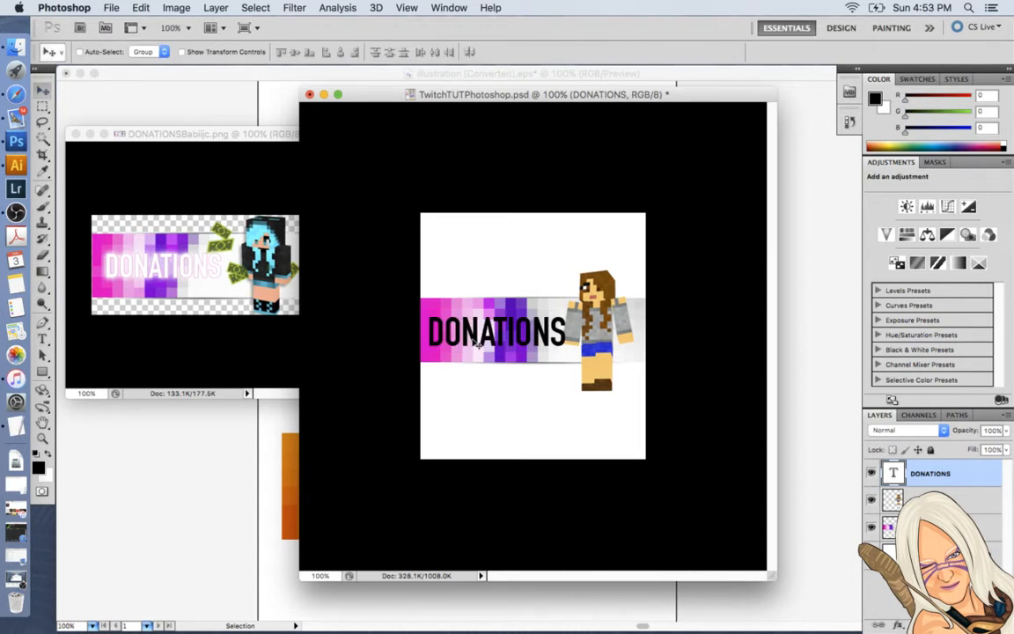
pyautogui.moveTo(474, 338); pyautogui.dragTo(477, 335)
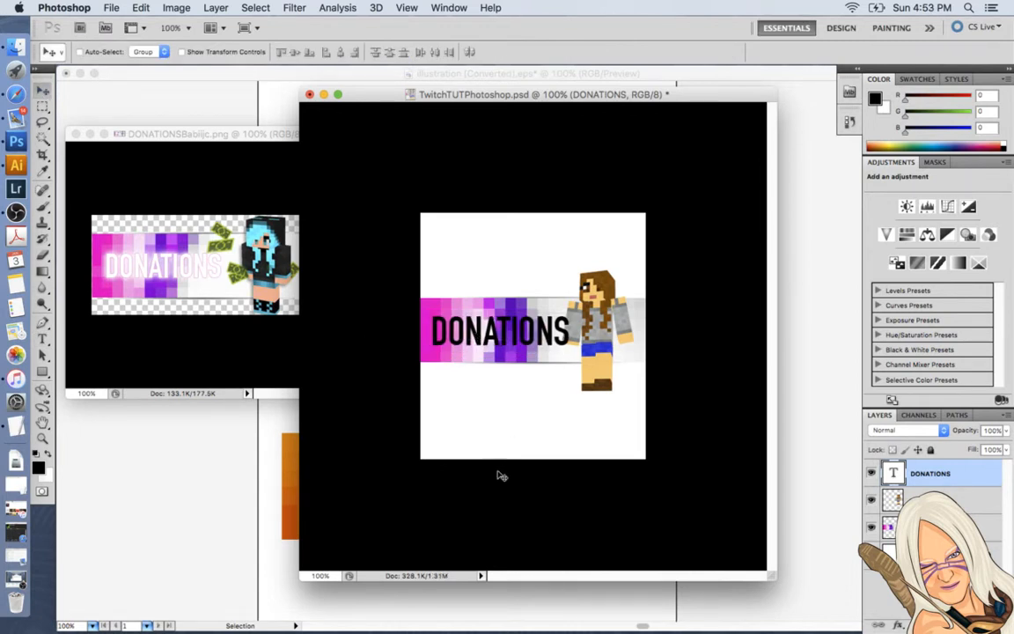
pyautogui.press('super+s')
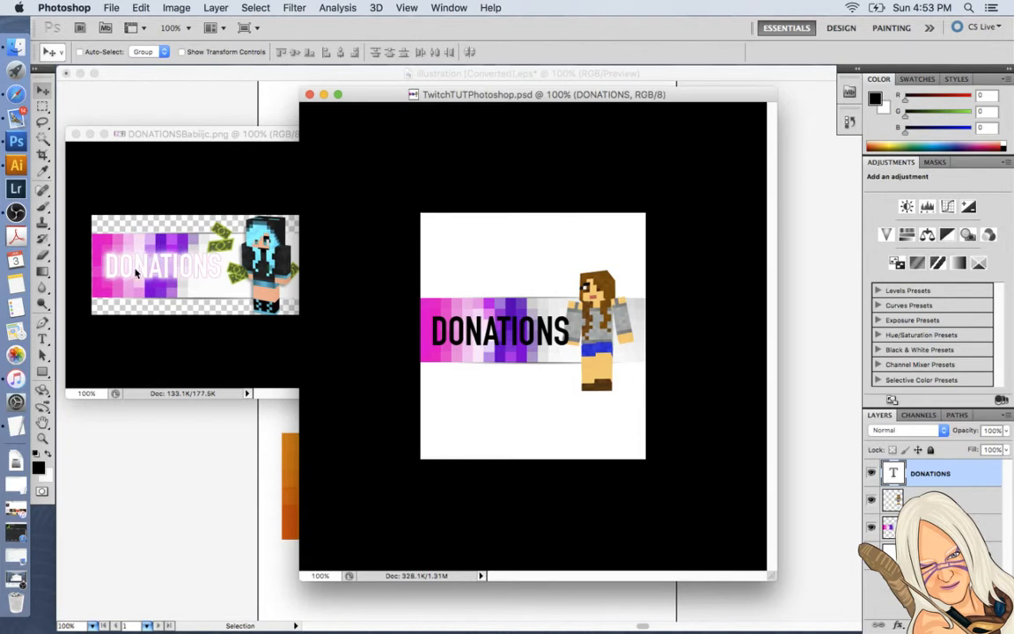
# Try recolouring the DONATIONS text from the colour picker, choosing an olive yellow of RGB 191, 177, 79.
pyautogui.click(42, 339)
pyautogui.click(412, 333)
pyautogui.doubleClick(452, 332)
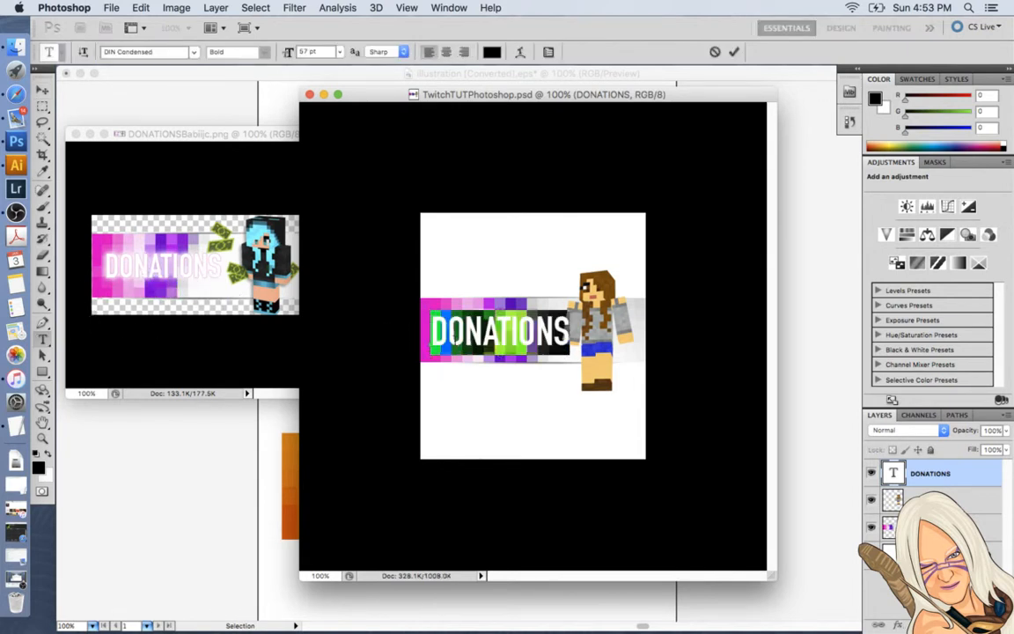
pyautogui.click(50, 454)
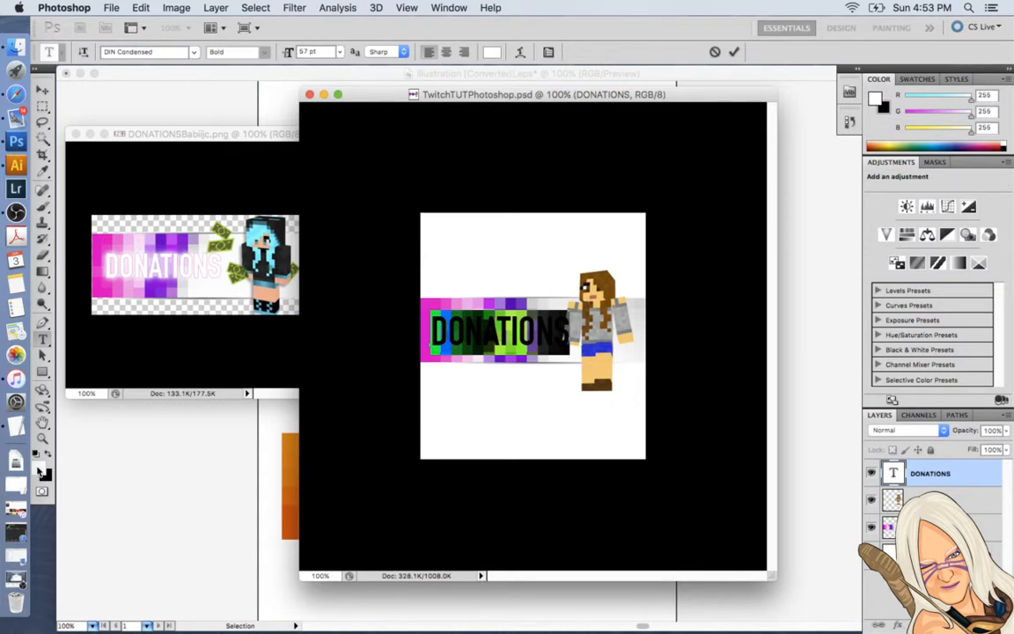
pyautogui.click(40, 473)
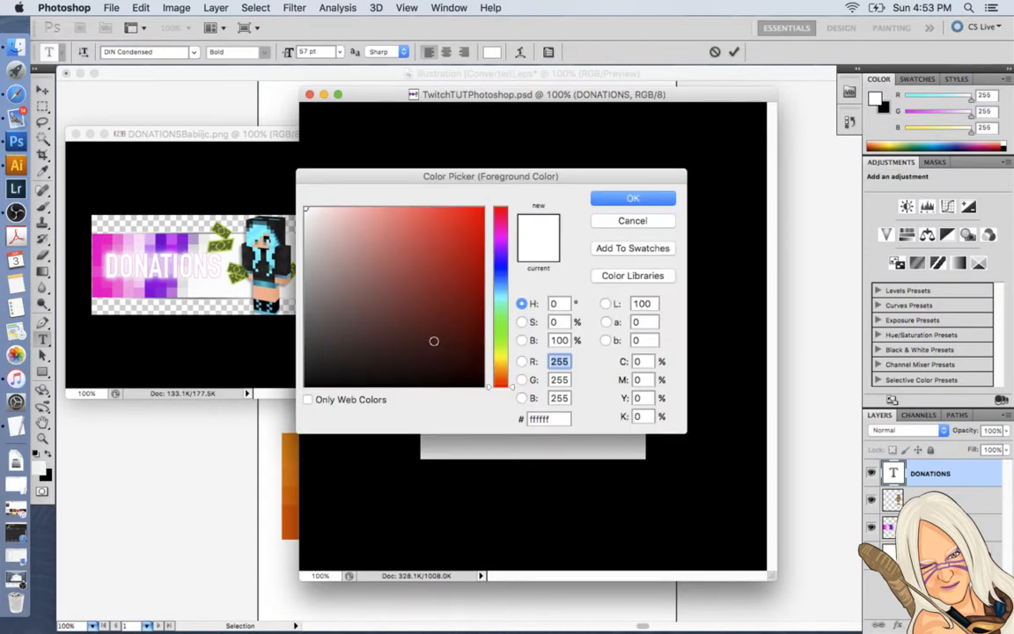
pyautogui.click(499, 271)
pyautogui.click(502, 291)
pyautogui.click(446, 279)
pyautogui.click(456, 233)
pyautogui.click(433, 343)
pyautogui.click(321, 339)
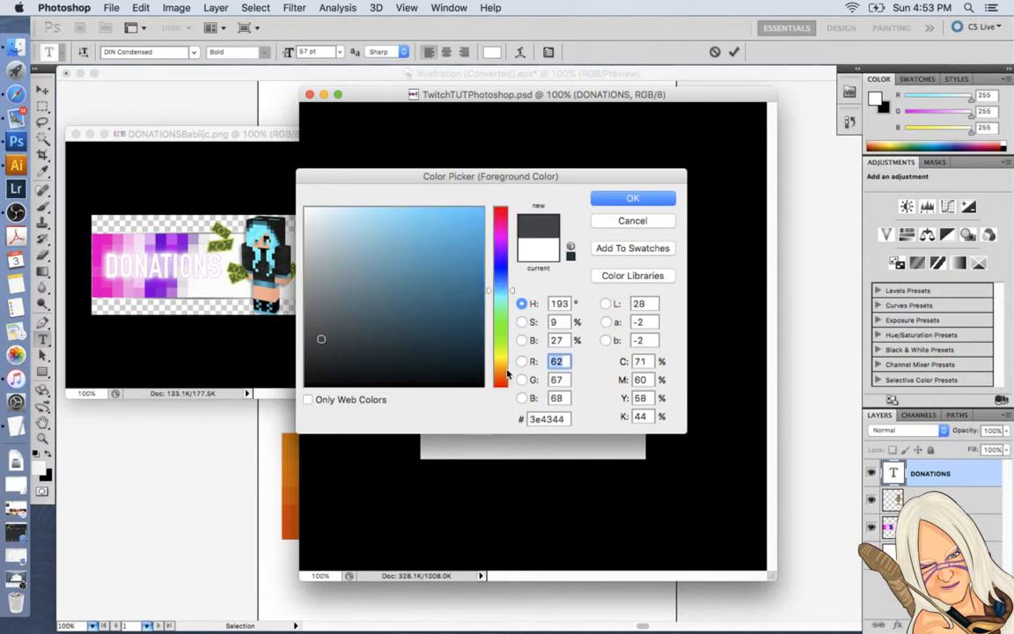
pyautogui.click(499, 369)
pyautogui.click(498, 361)
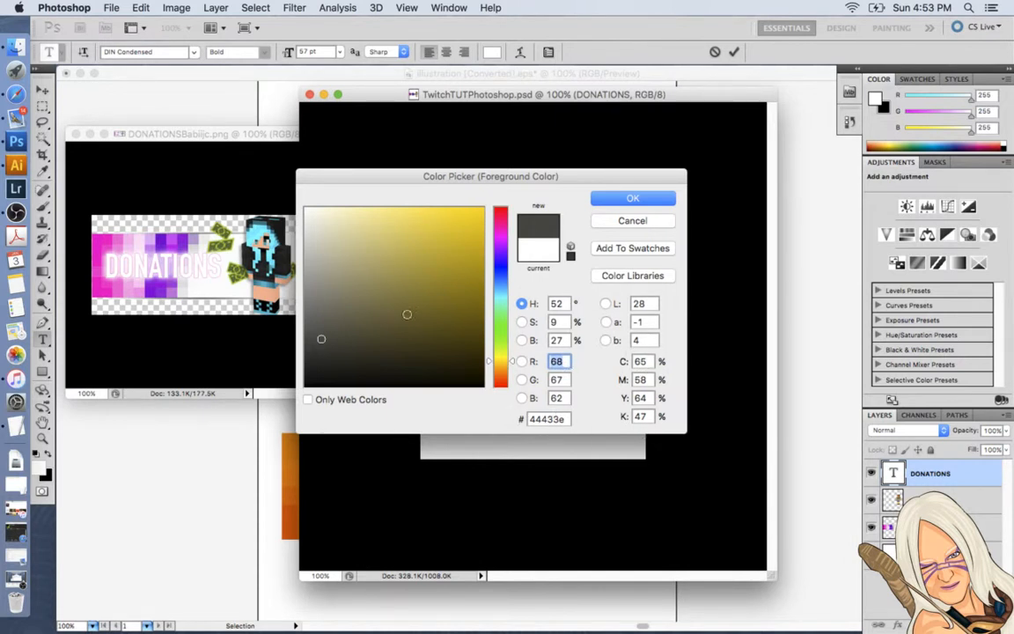
pyautogui.moveTo(357, 253)
pyautogui.mouseDown()
pyautogui.moveTo(396, 278)
pyautogui.moveTo(361, 219)
pyautogui.moveTo(410, 251)
pyautogui.mouseUp()
pyautogui.click(632, 199)
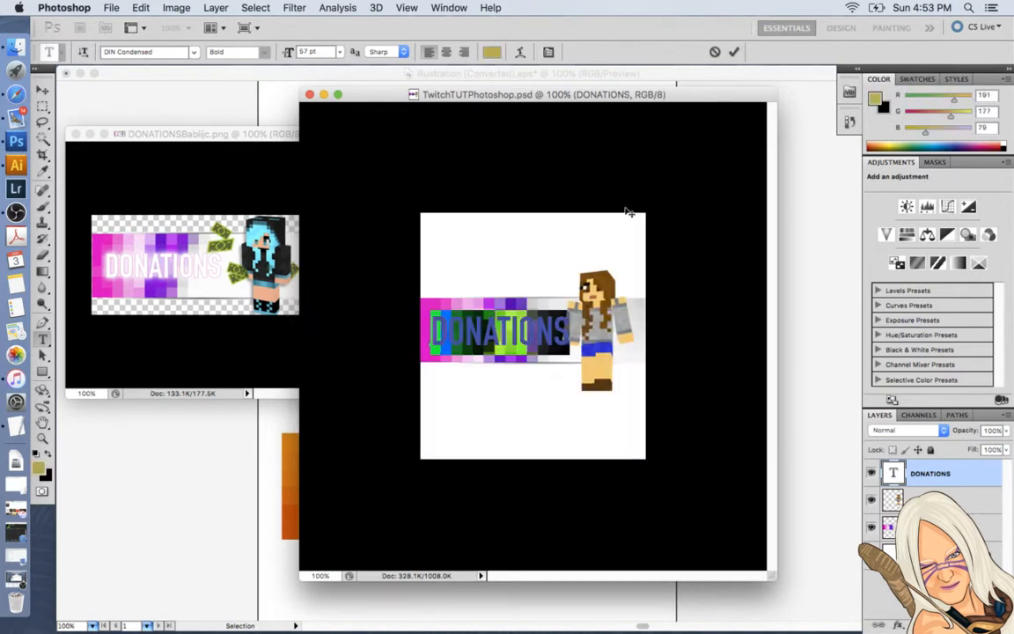
pyautogui.write('DX')
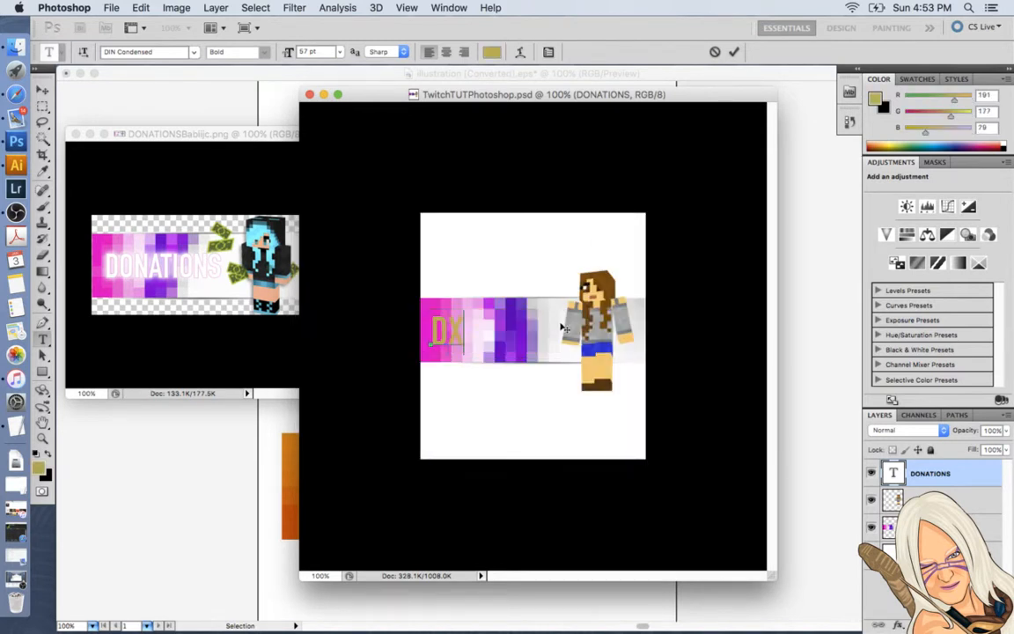
pyautogui.press('BackSpace')
pyautogui.press('Escape')
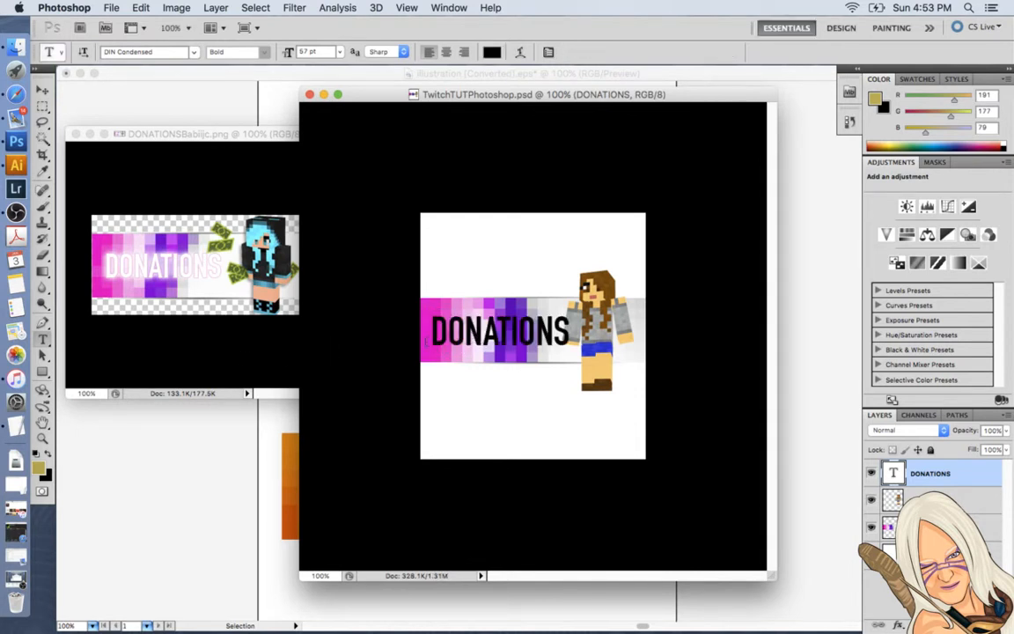
# Reset the foreground and background colours to their defaults and swap them to make the DONATIONS text white.
pyautogui.press('d')
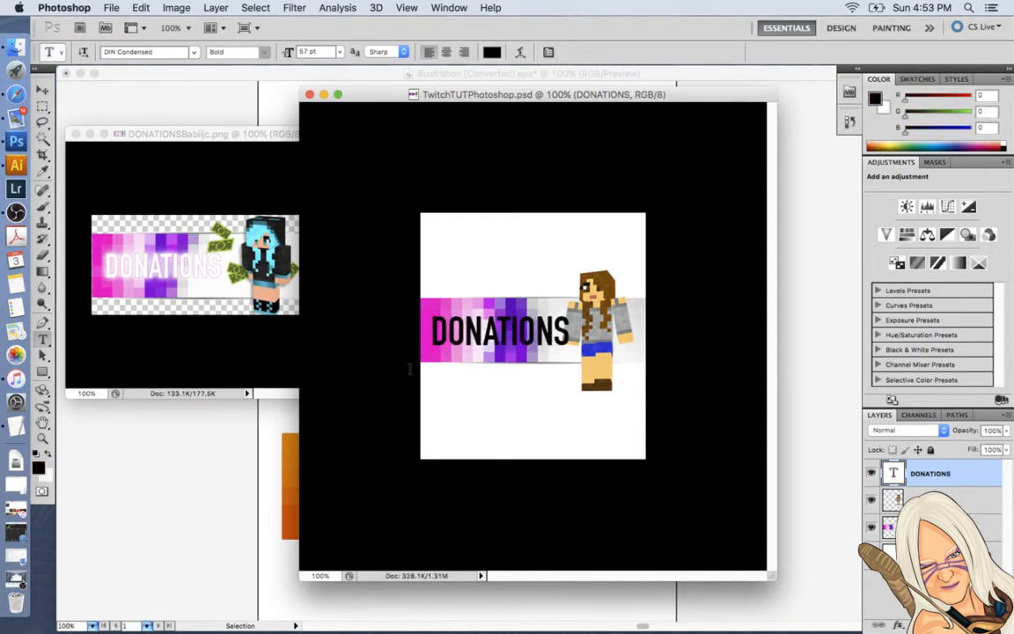
pyautogui.doubleClick(486, 338)
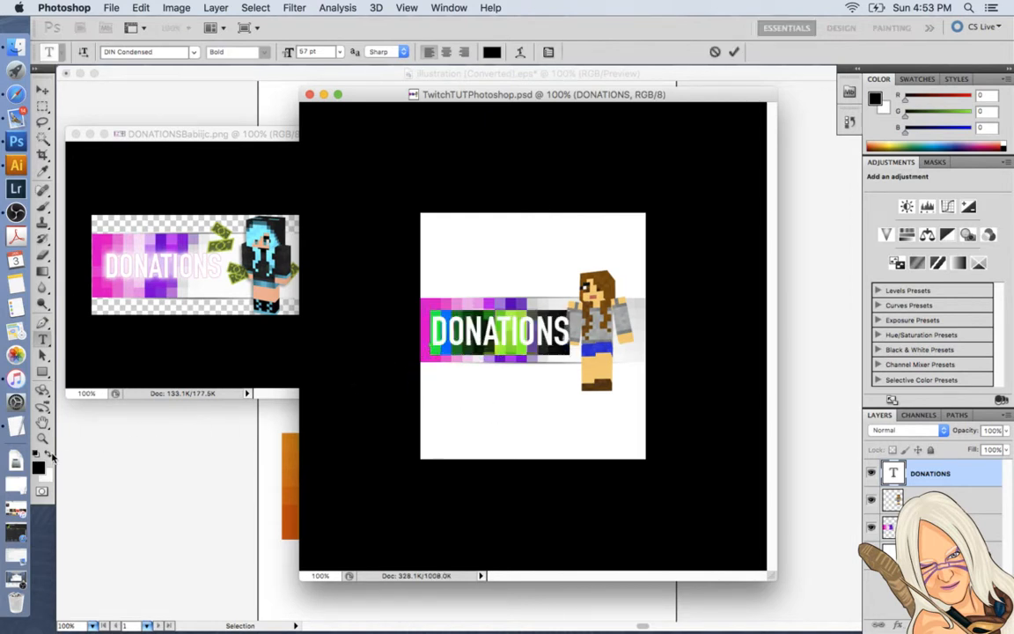
pyautogui.click(50, 453)
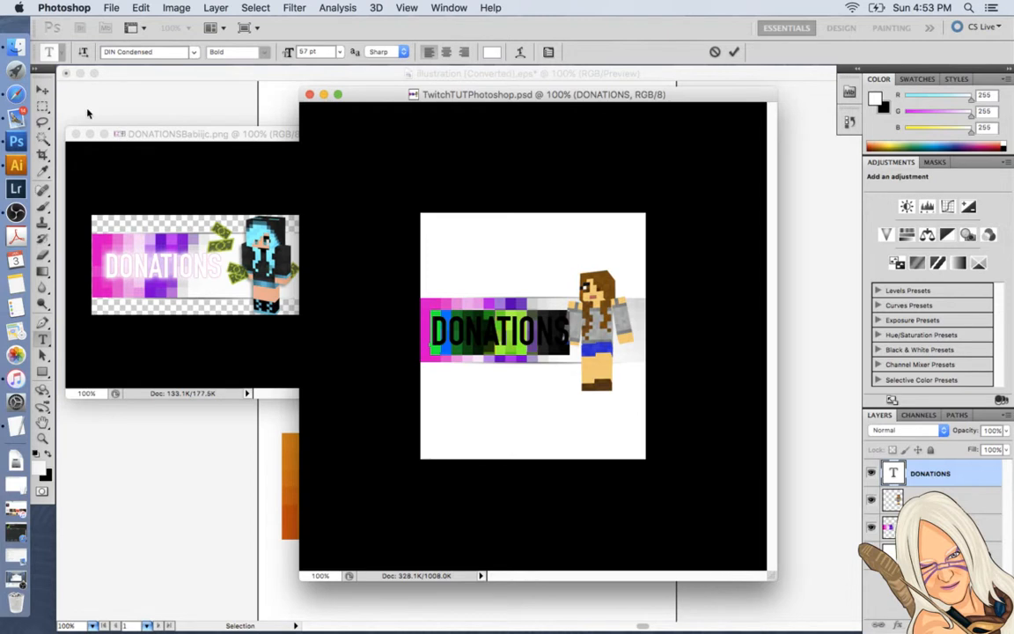
pyautogui.click(43, 90)
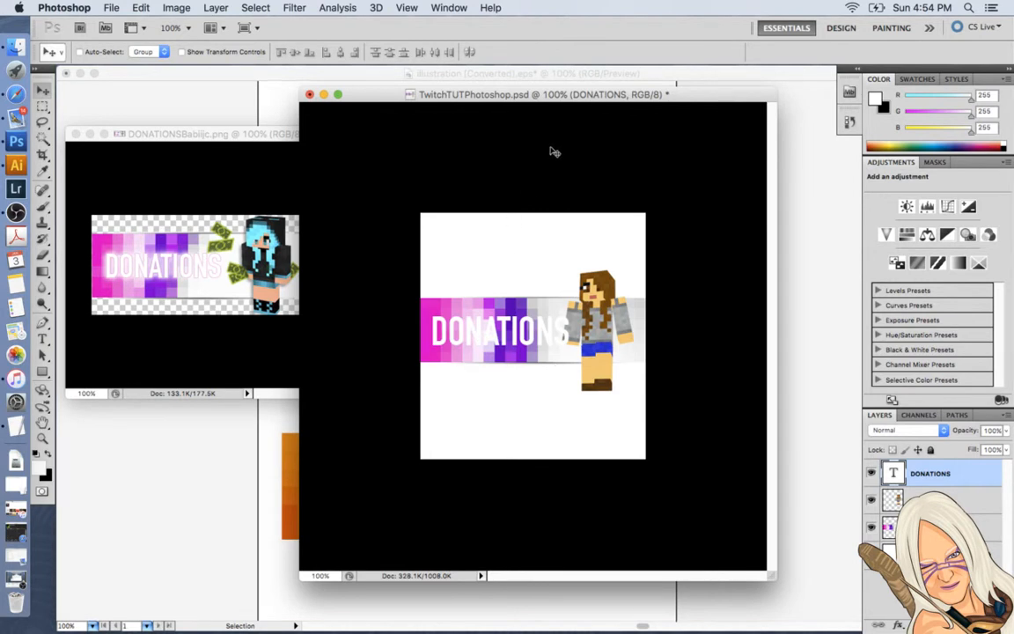
# Show the panel document alone in full-screen mode with menus at 100% zoom.
pyautogui.press('f')
pyautogui.press('super+minus')
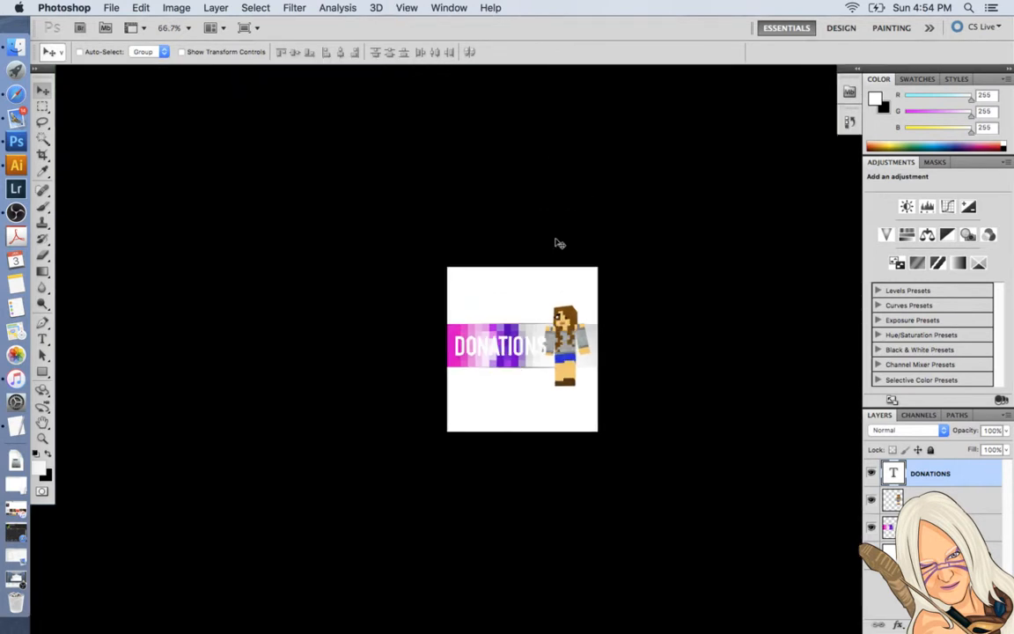
pyautogui.press('super+plus')
pyautogui.press('super+plus')
pyautogui.press('super+minus')
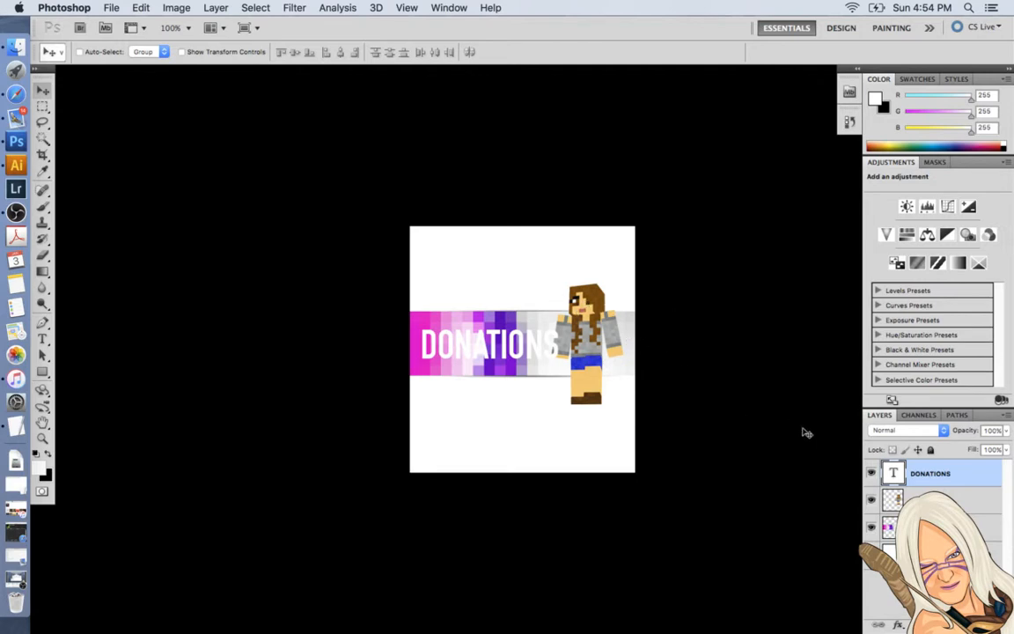
# Add an Outer Glow to the DONATIONS text layer, sampling the near-white glow colour #fbfbfb from the banner.
pyautogui.click(937, 590)
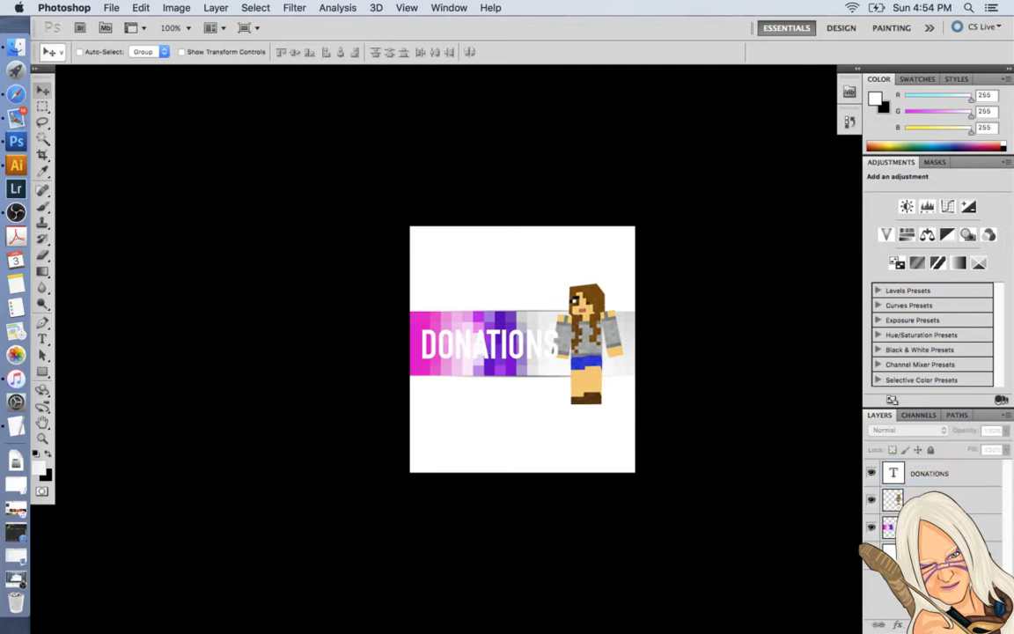
pyautogui.click(925, 475)
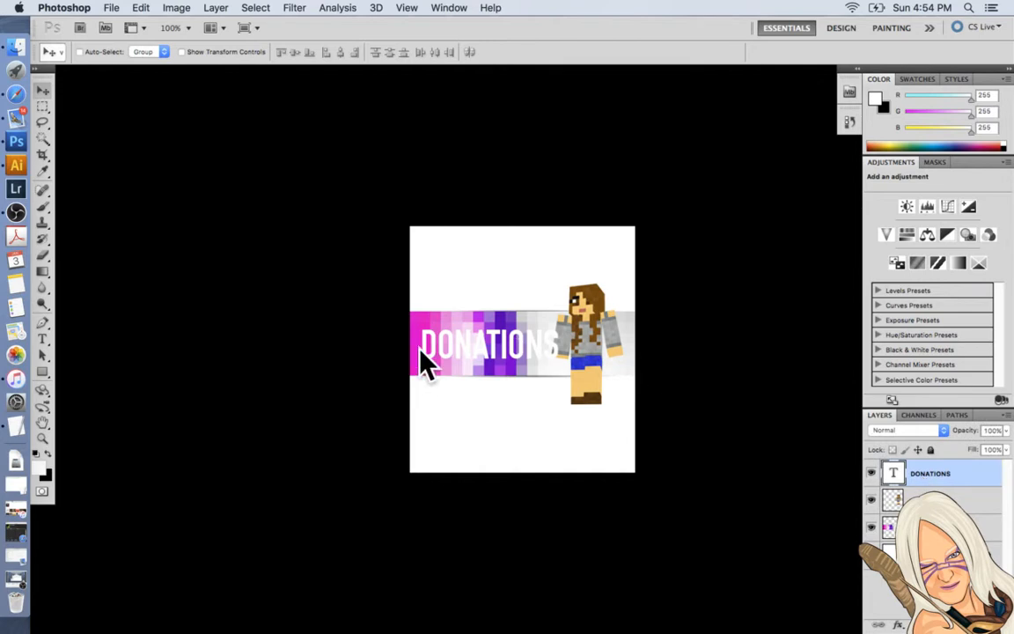
pyautogui.click(898, 625)
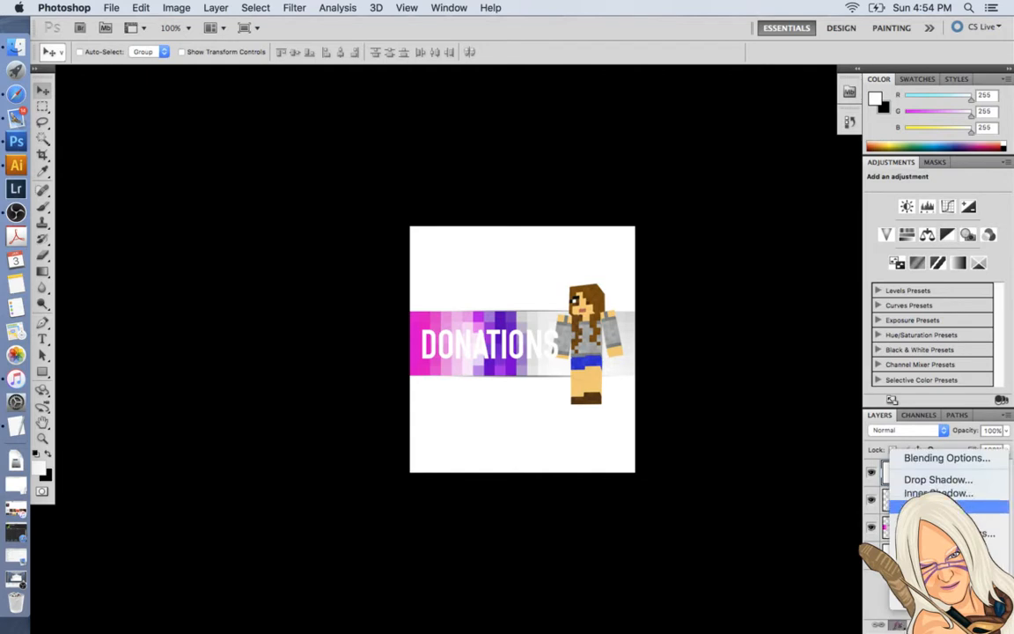
pyautogui.click(938, 506)
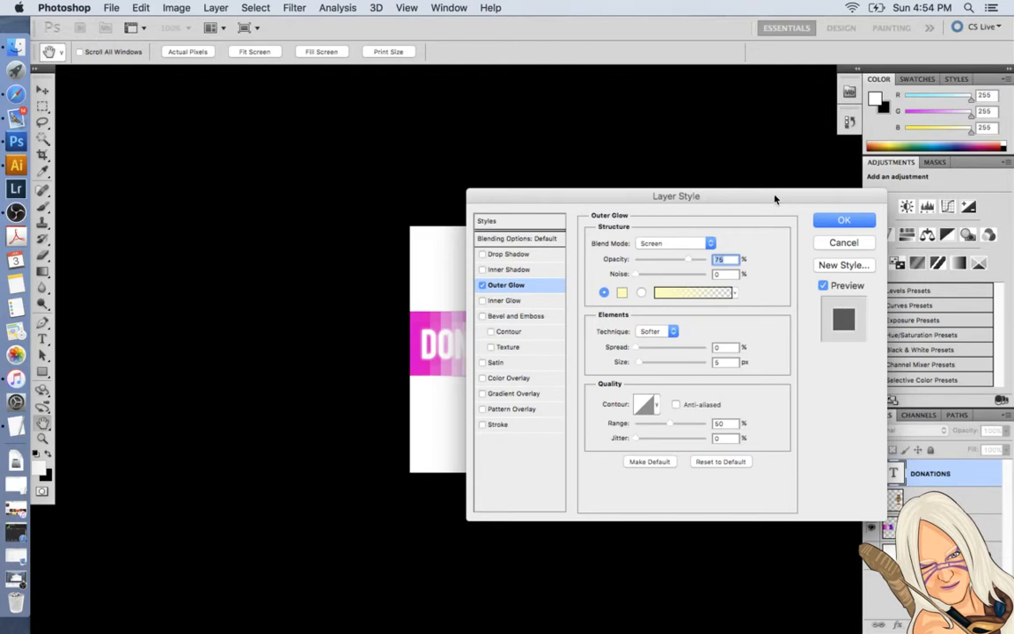
pyautogui.moveTo(695, 195); pyautogui.dragTo(264, 167)
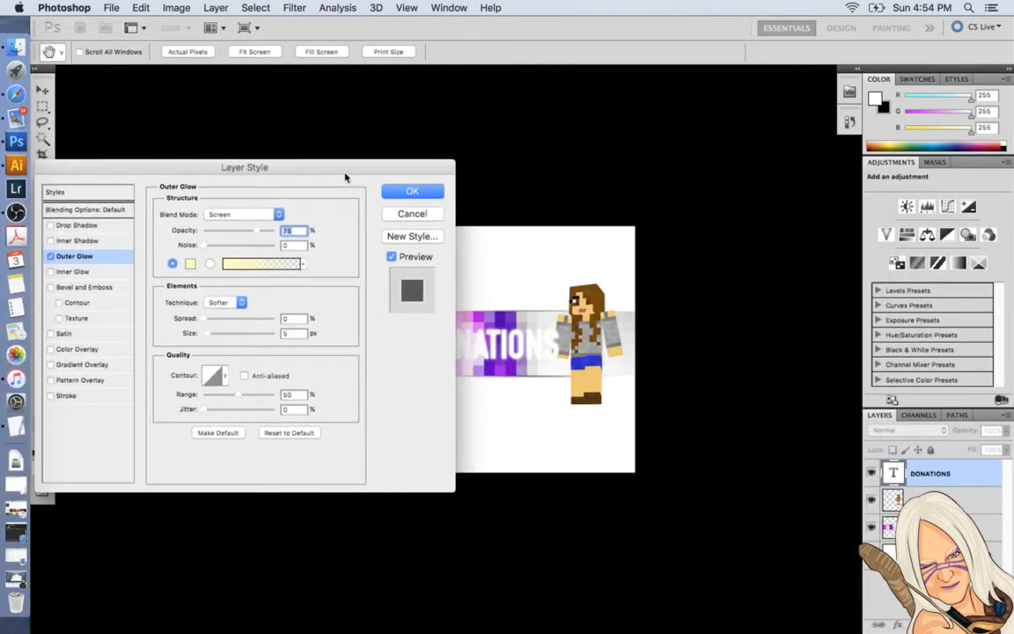
pyautogui.moveTo(345, 178); pyautogui.dragTo(899, 196)
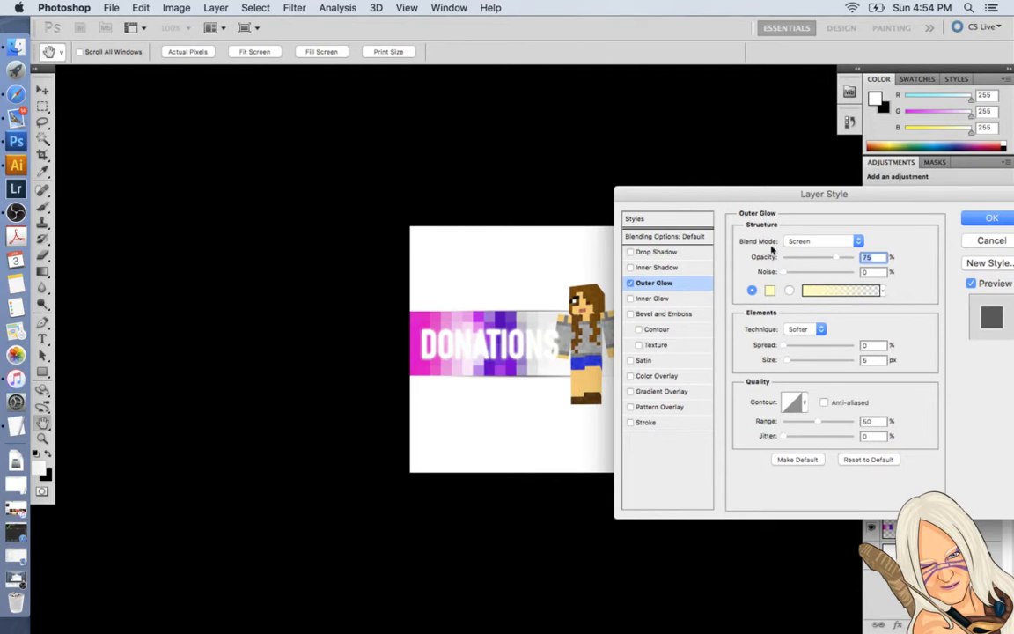
pyautogui.click(769, 290)
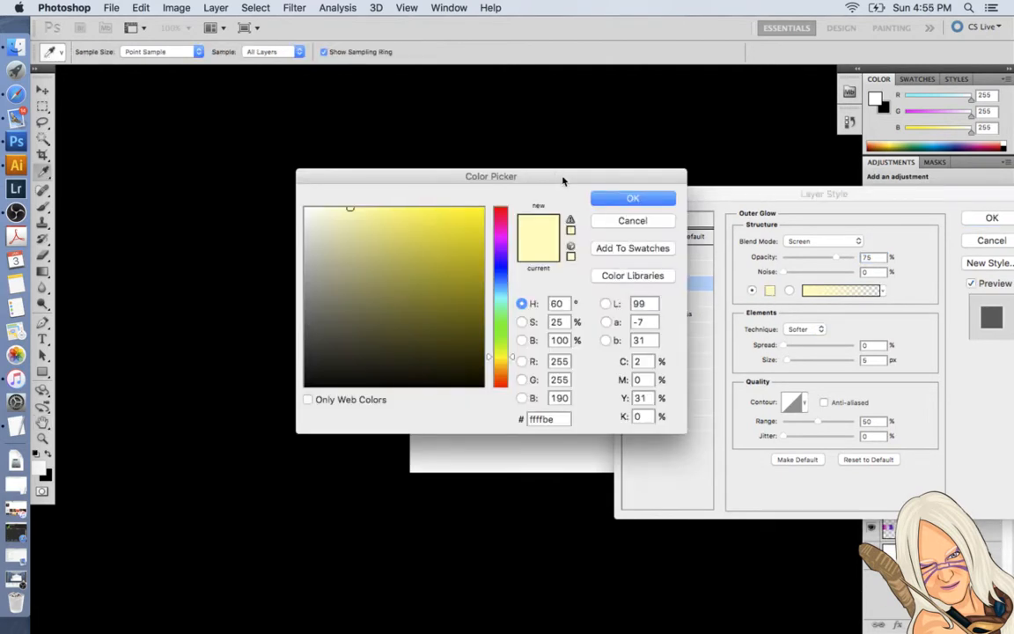
pyautogui.moveTo(562, 176); pyautogui.dragTo(280, 217)
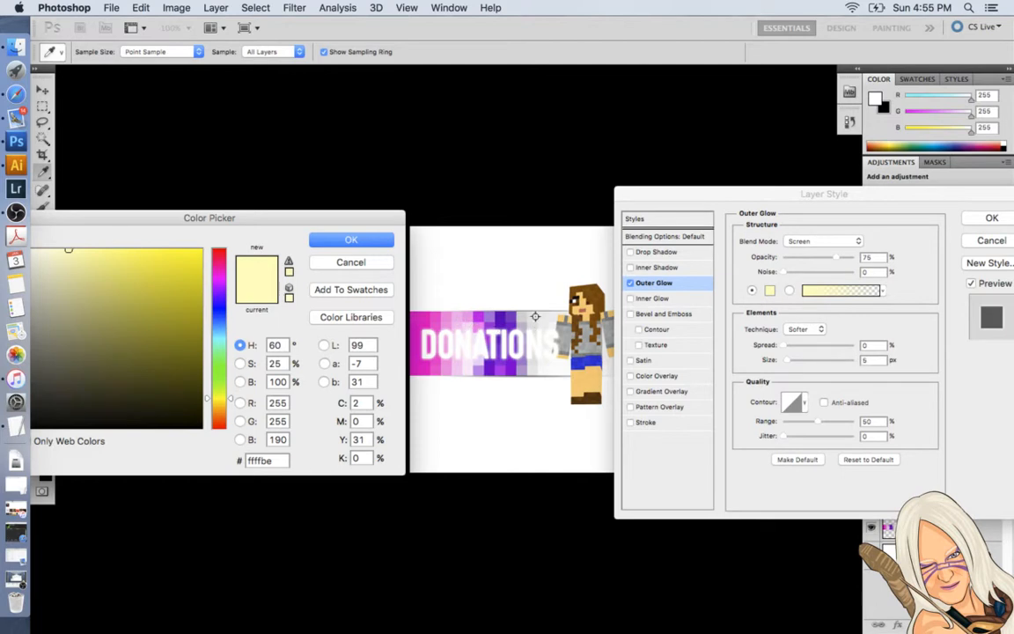
pyautogui.click(557, 369)
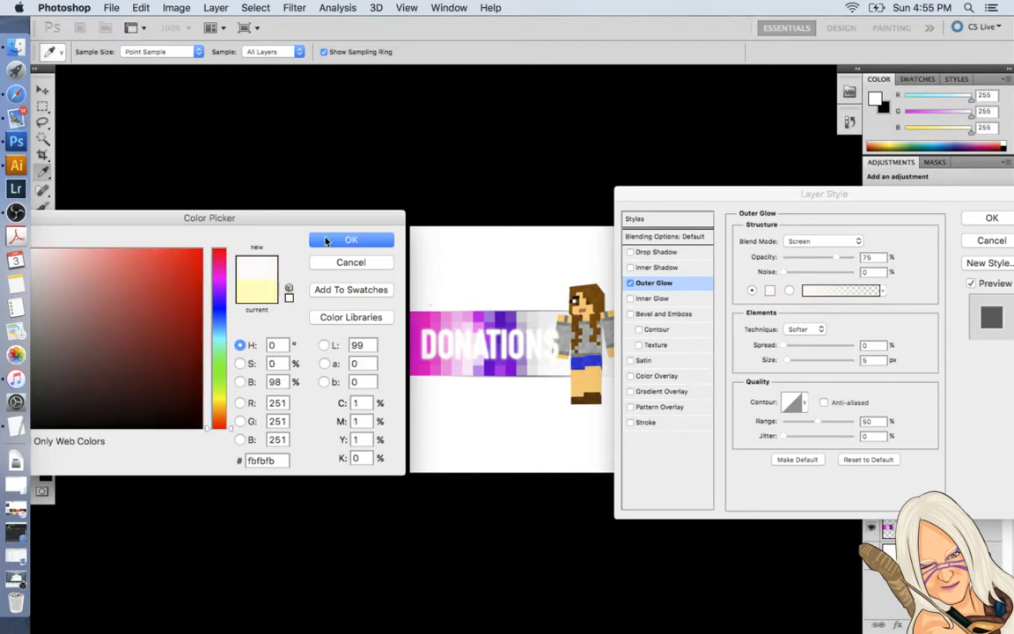
pyautogui.click(350, 239)
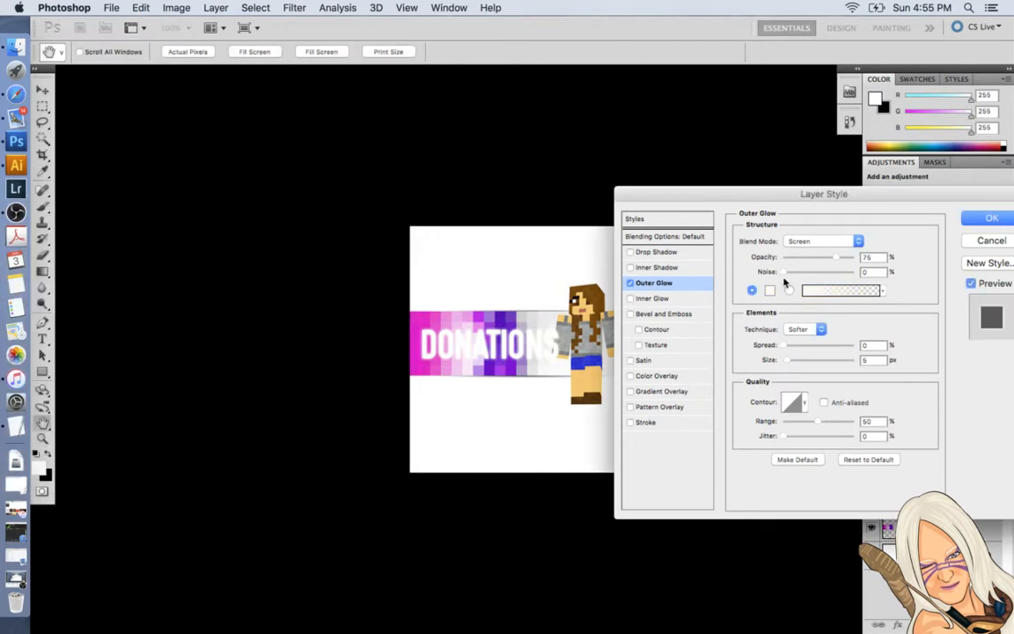
# Set the outer glow's spread to 8% and its size to 9 px.
pyautogui.click(786, 347)
pyautogui.click(788, 363)
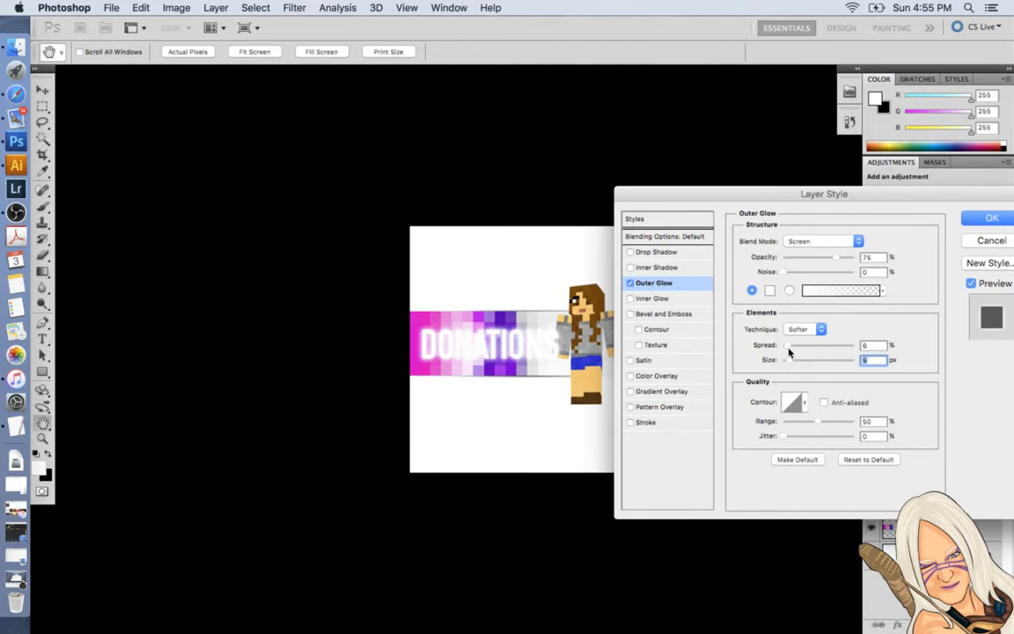
pyautogui.click(788, 347)
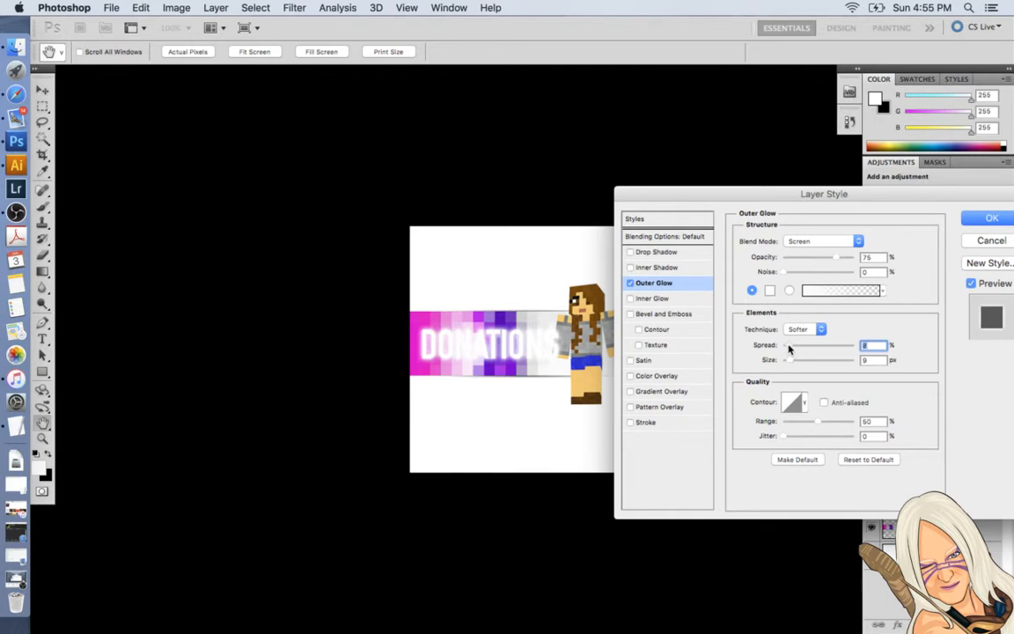
# Add a 1 px stroke to the DONATIONS text in pink #fc31c9 sampled from the banner's pink end.
pyautogui.click(647, 422)
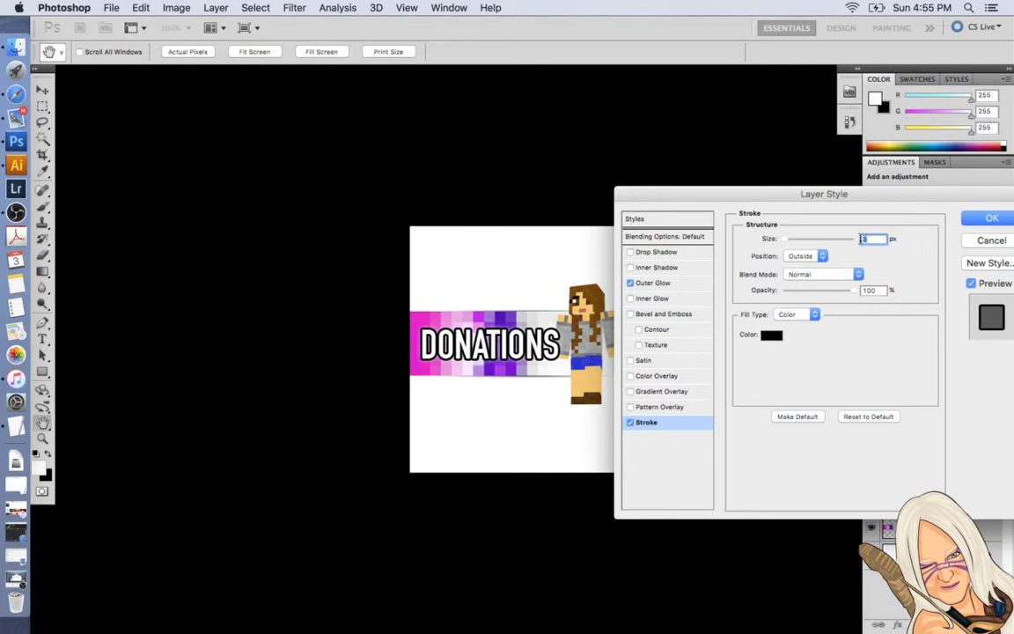
pyautogui.write('1')
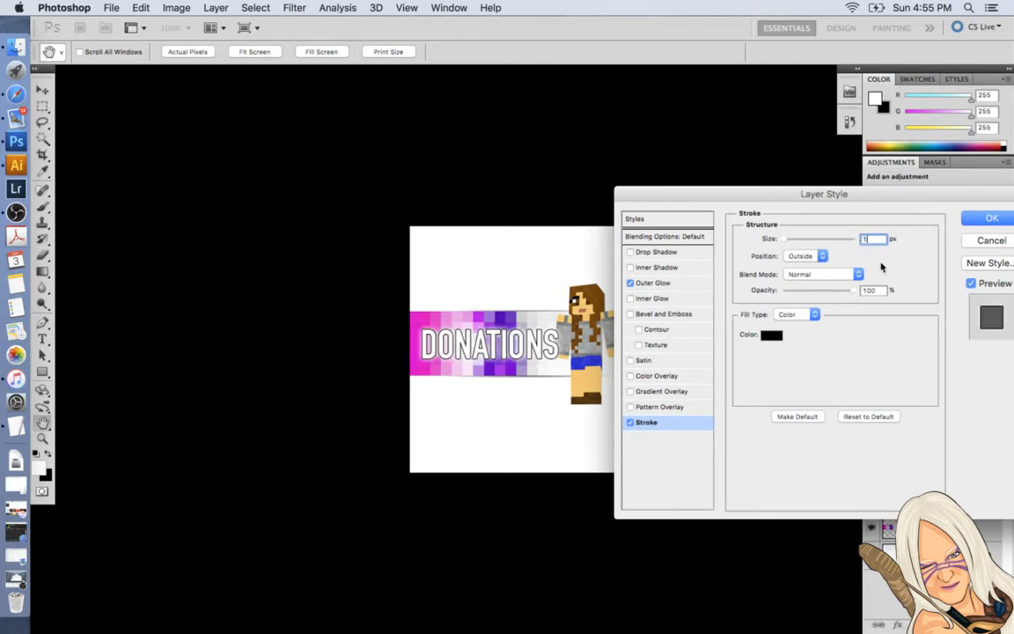
pyautogui.click(772, 336)
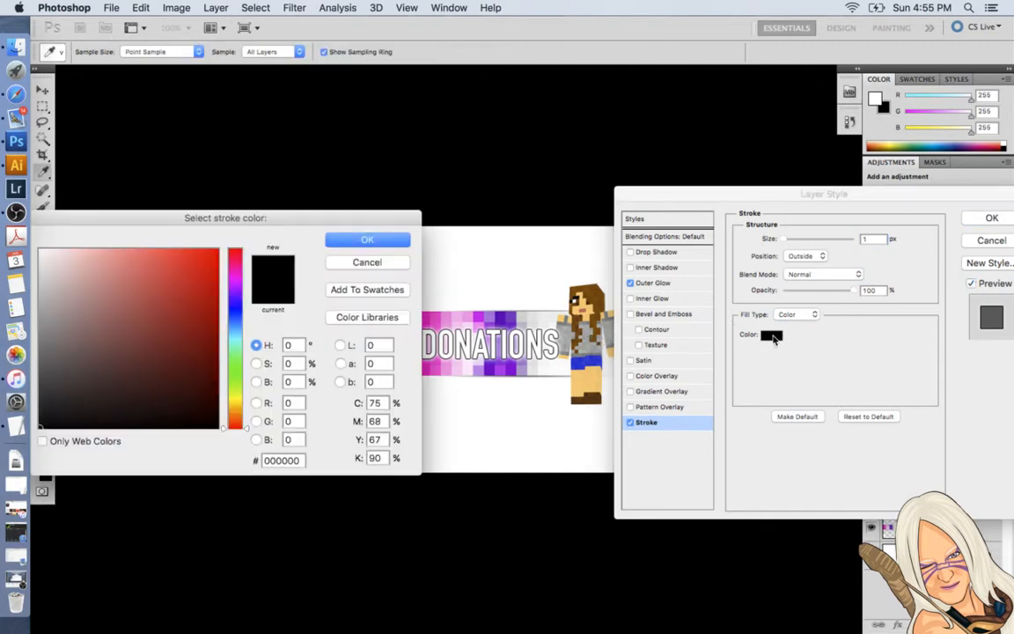
pyautogui.click(437, 319)
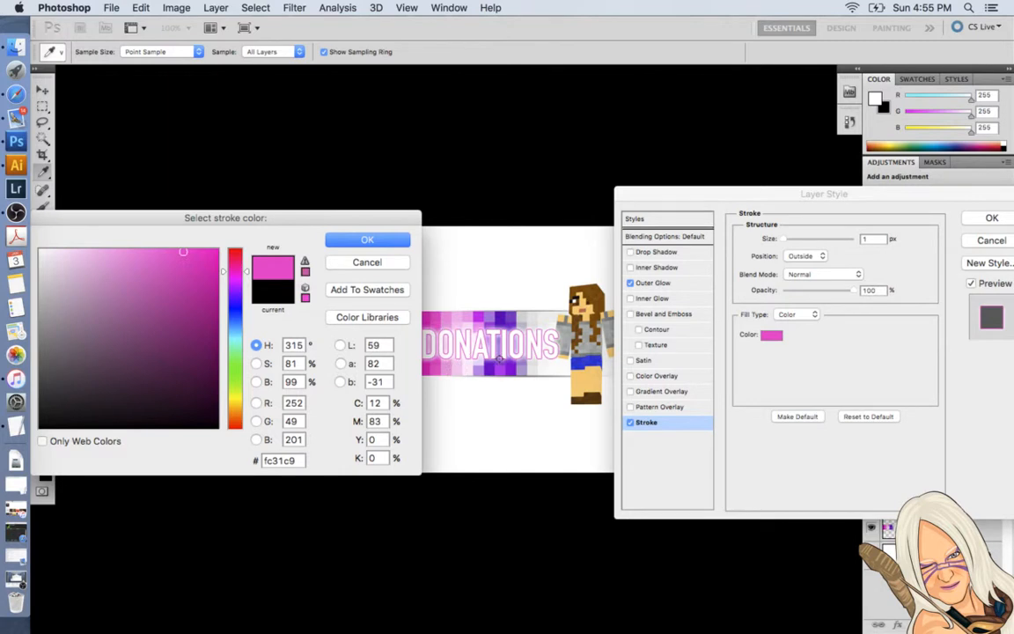
pyautogui.click(380, 237)
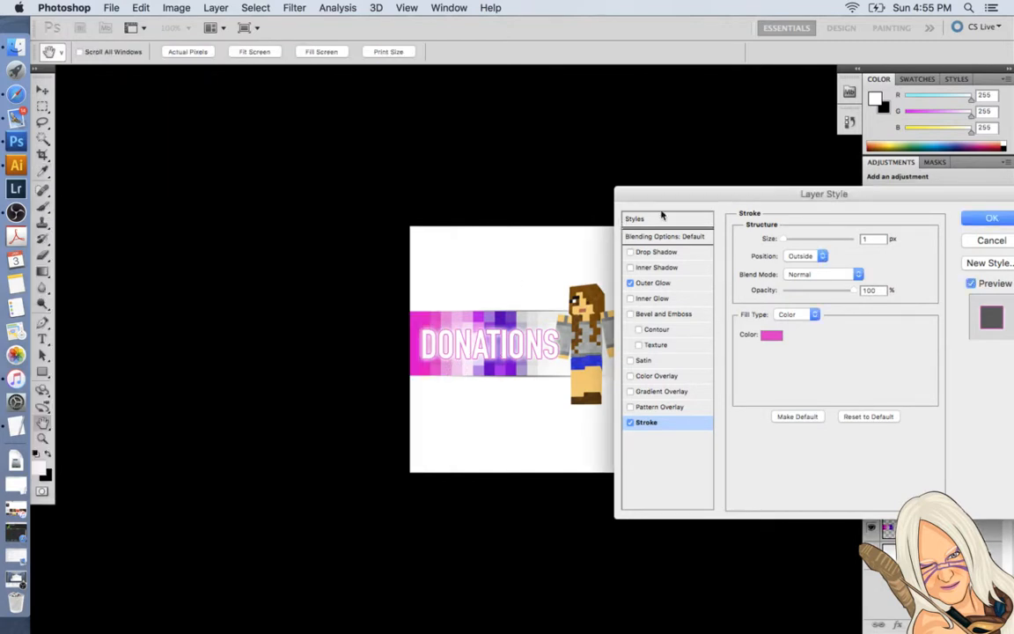
# Try the Inside and Center positions for the text stroke, ending on Outside.
pyautogui.click(817, 257)
pyautogui.click(817, 265)
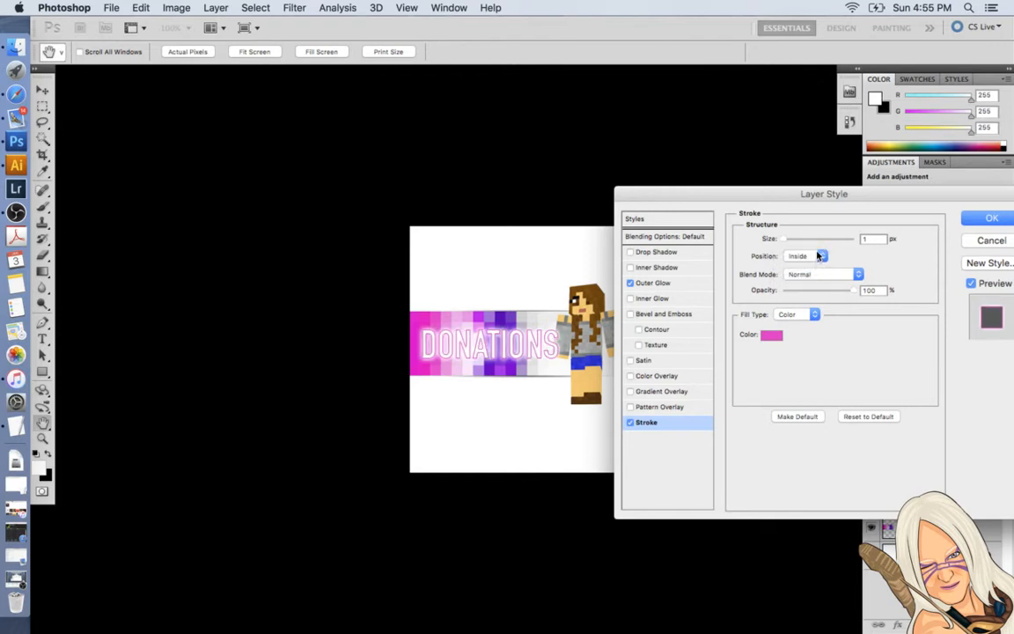
pyautogui.click(817, 264)
pyautogui.click(816, 266)
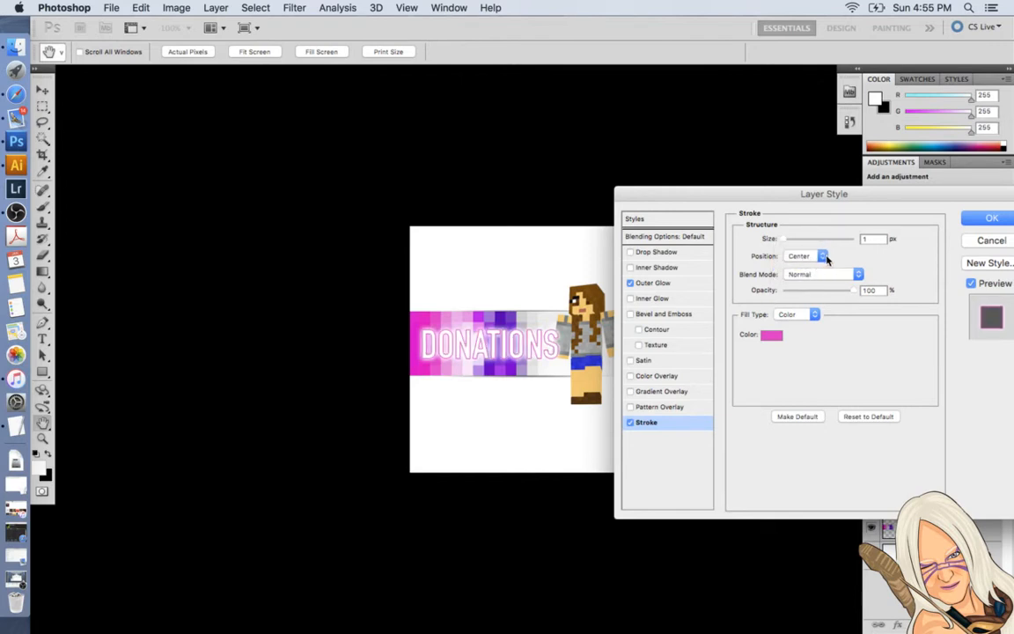
pyautogui.click(832, 274)
pyautogui.click(843, 274)
pyautogui.click(820, 256)
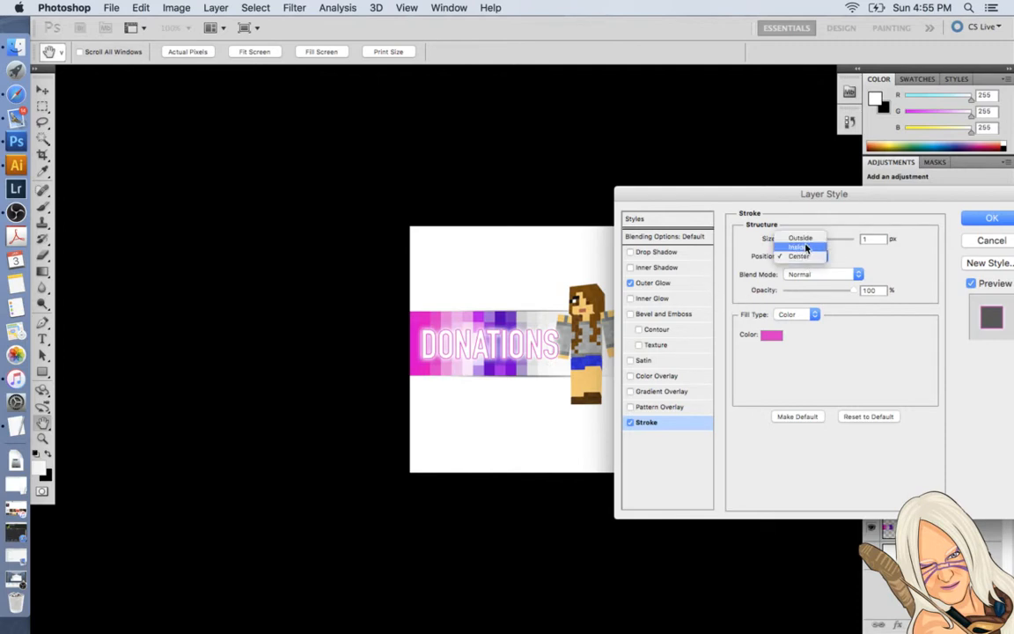
pyautogui.click(805, 247)
pyautogui.click(802, 252)
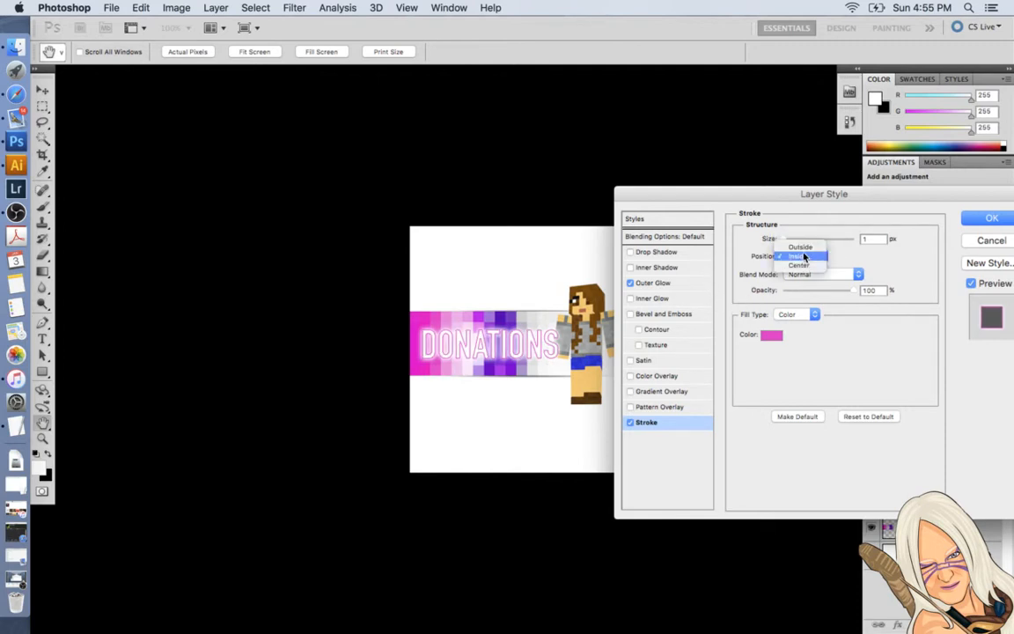
pyautogui.click(792, 241)
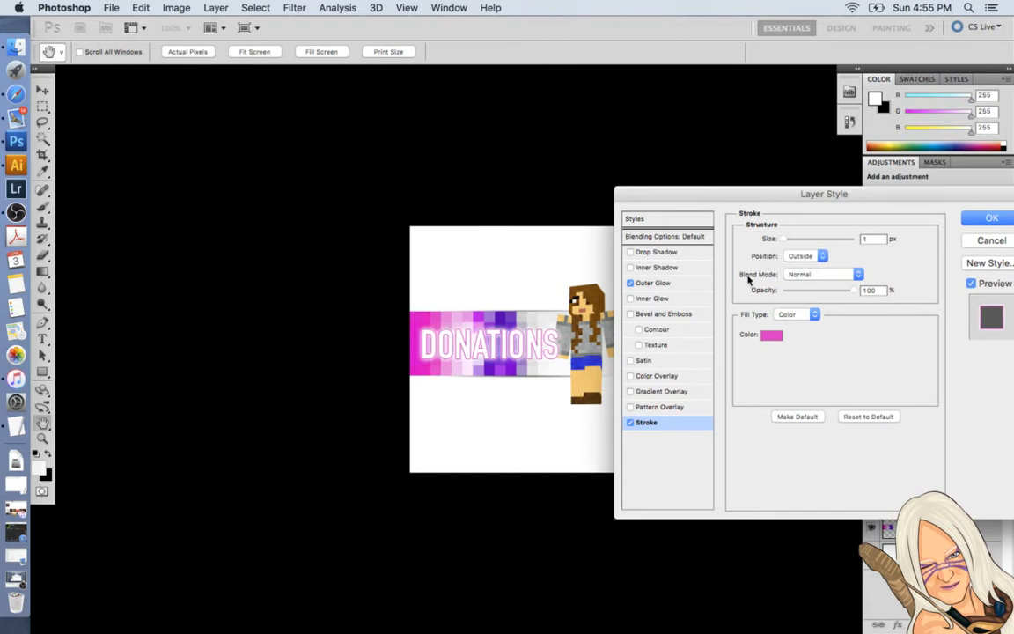
# Raise the text's outer glow spread to 19% and apply the layer style.
pyautogui.click(656, 282)
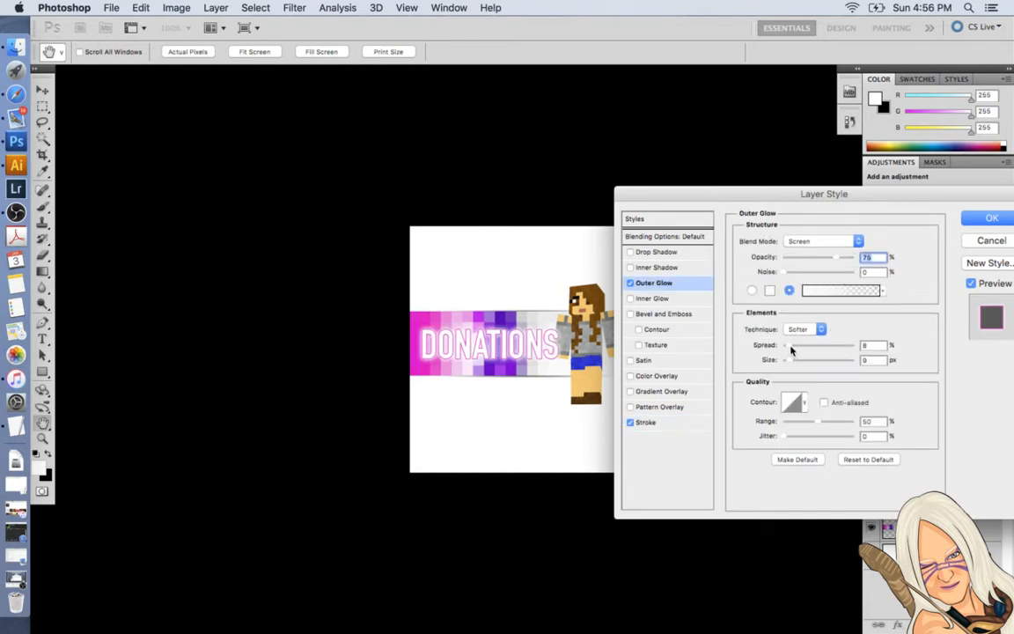
pyautogui.moveTo(790, 346); pyautogui.dragTo(797, 349)
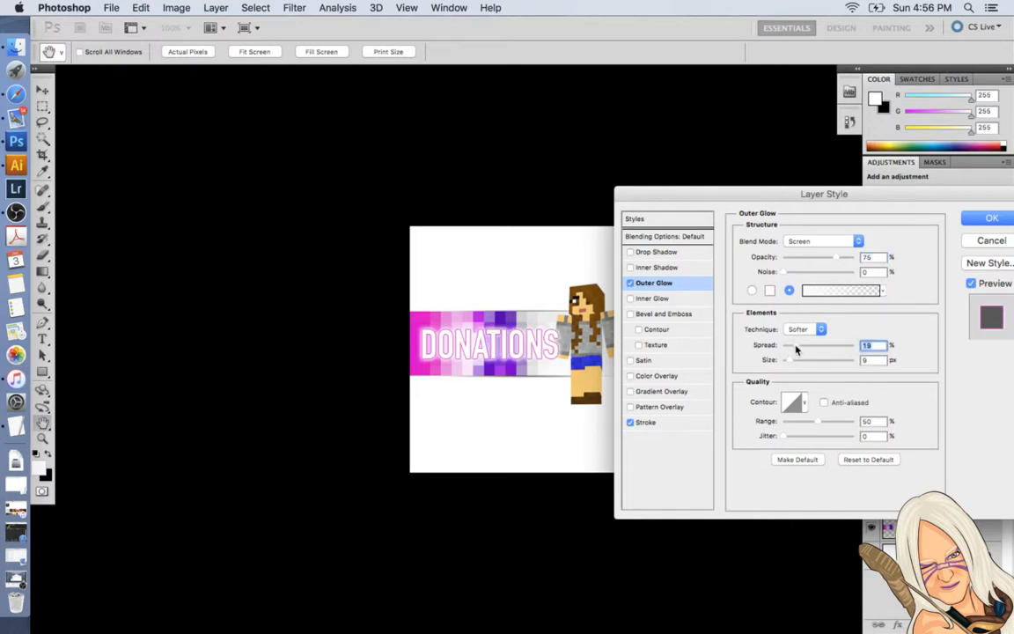
pyautogui.click(991, 219)
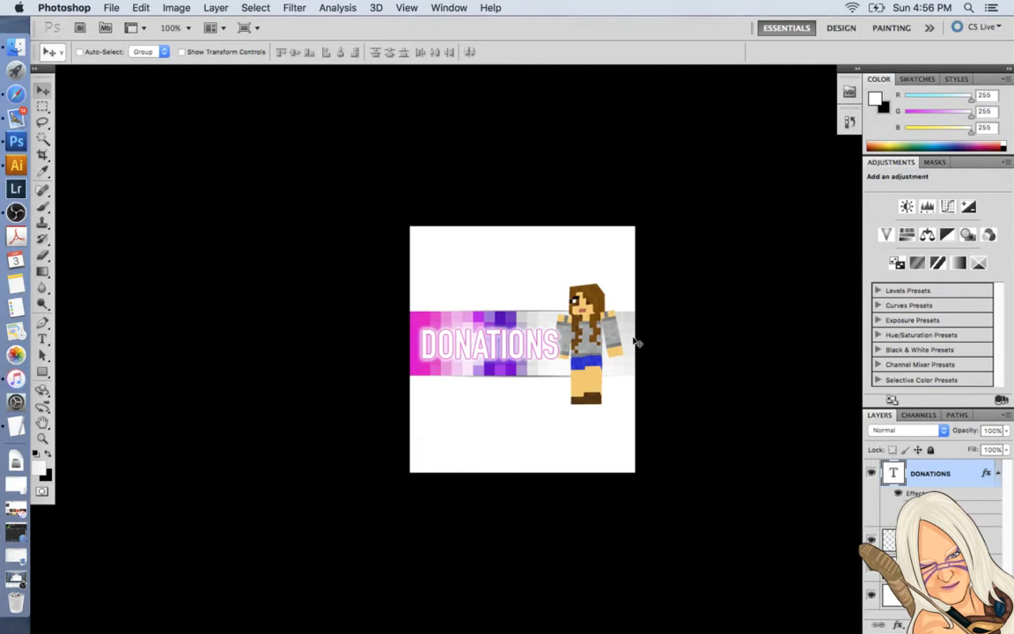
# Add a Drop Shadow to the Minecraft girl layer with a distance of 1 px and a size of 2 px.
pyautogui.click(935, 539)
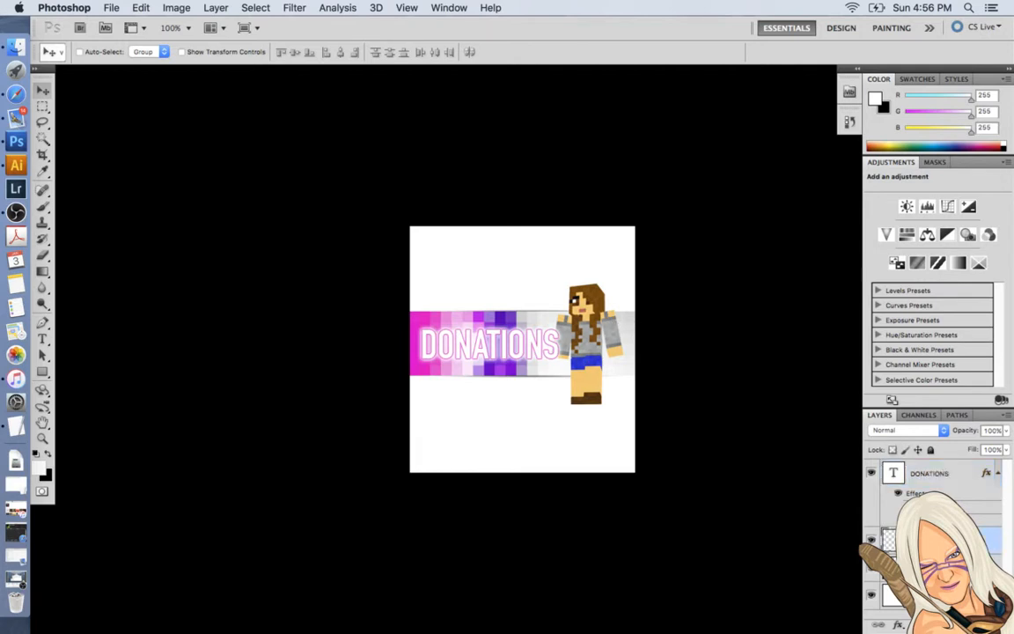
pyautogui.click(898, 624)
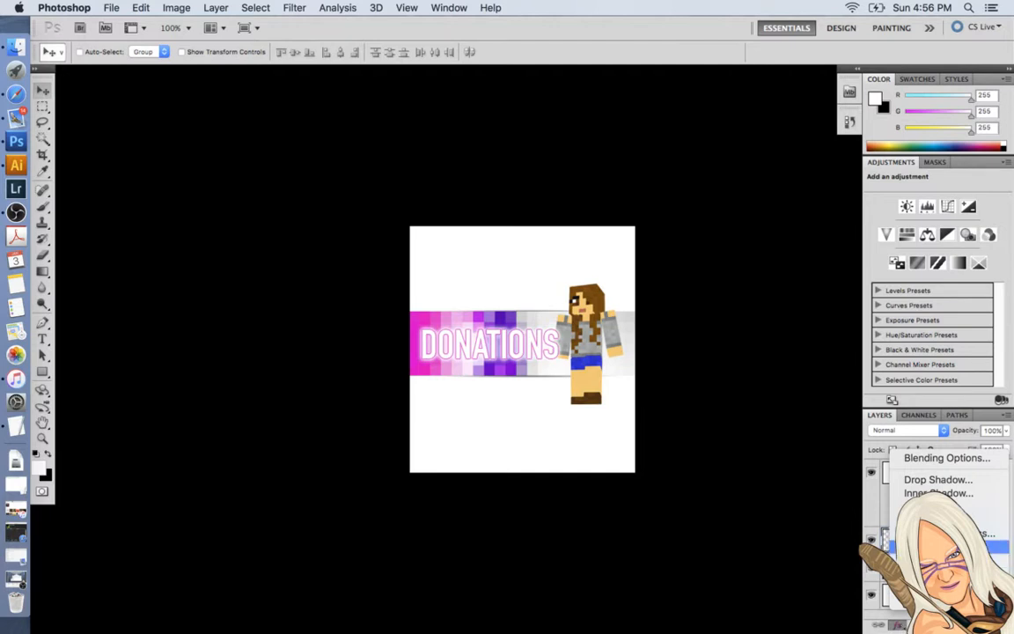
pyautogui.click(939, 480)
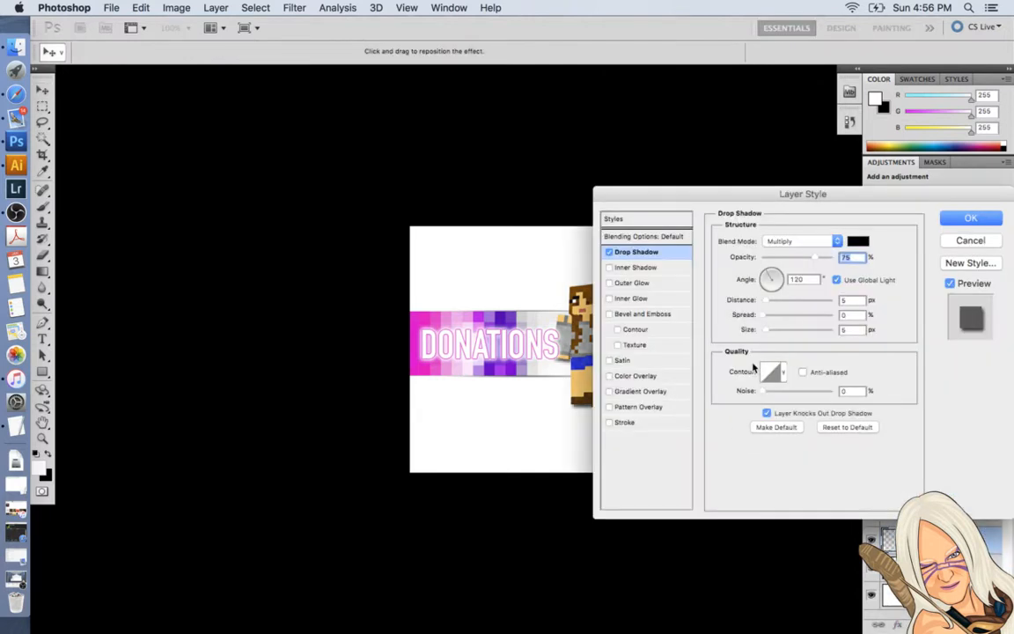
pyautogui.moveTo(725, 198); pyautogui.dragTo(784, 204)
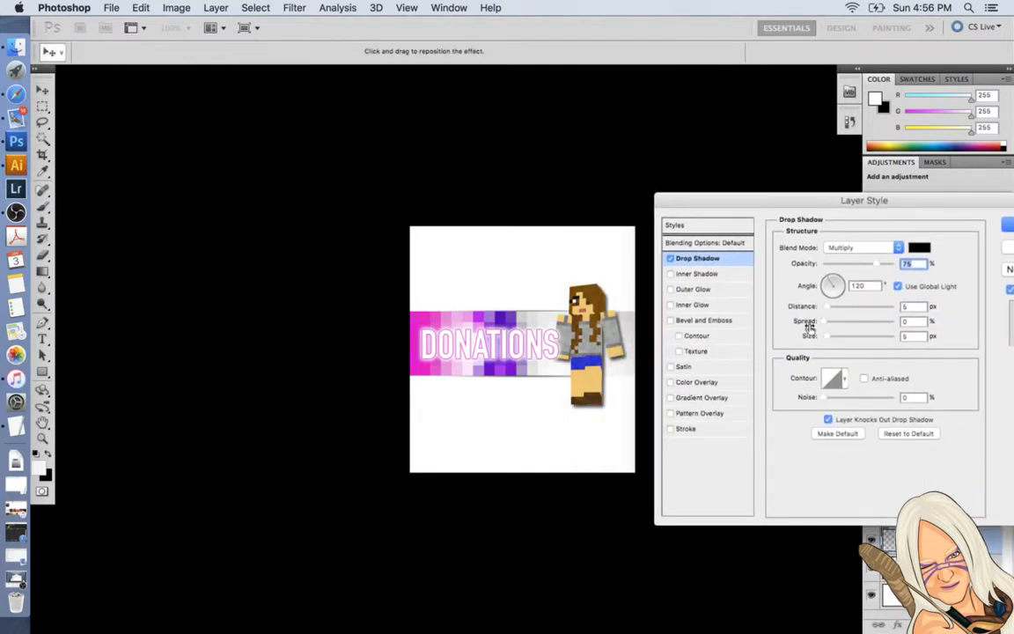
pyautogui.click(826, 306)
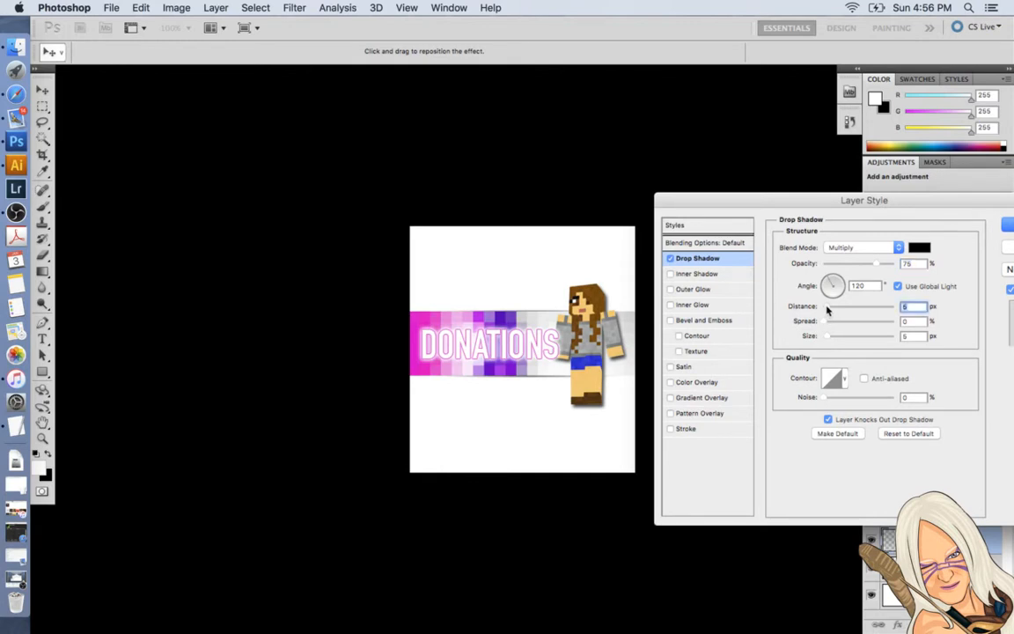
pyautogui.moveTo(826, 308); pyautogui.dragTo(823, 308)
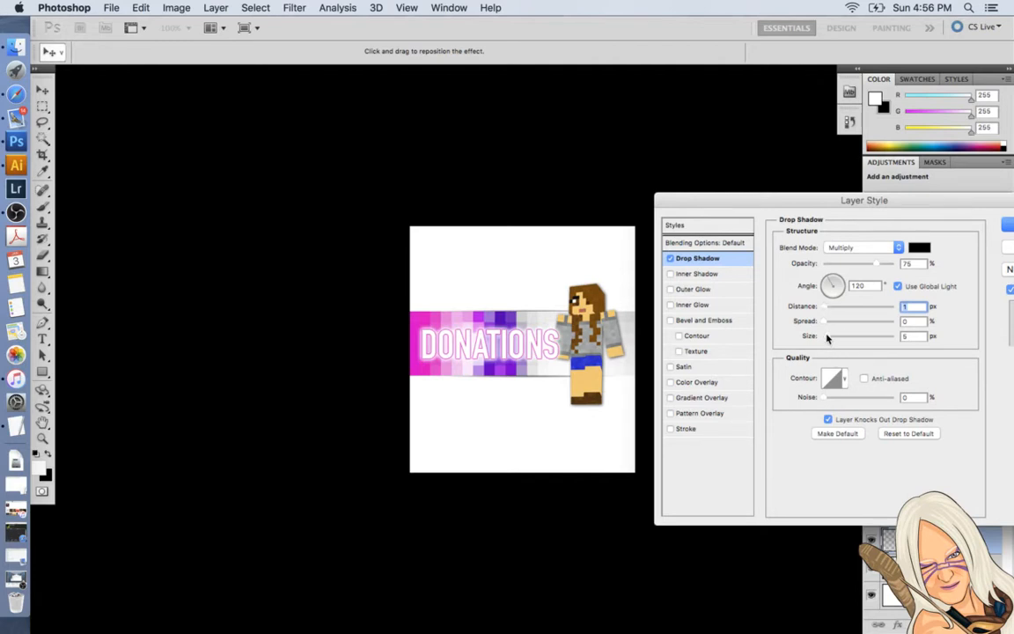
pyautogui.moveTo(827, 338); pyautogui.dragTo(825, 338)
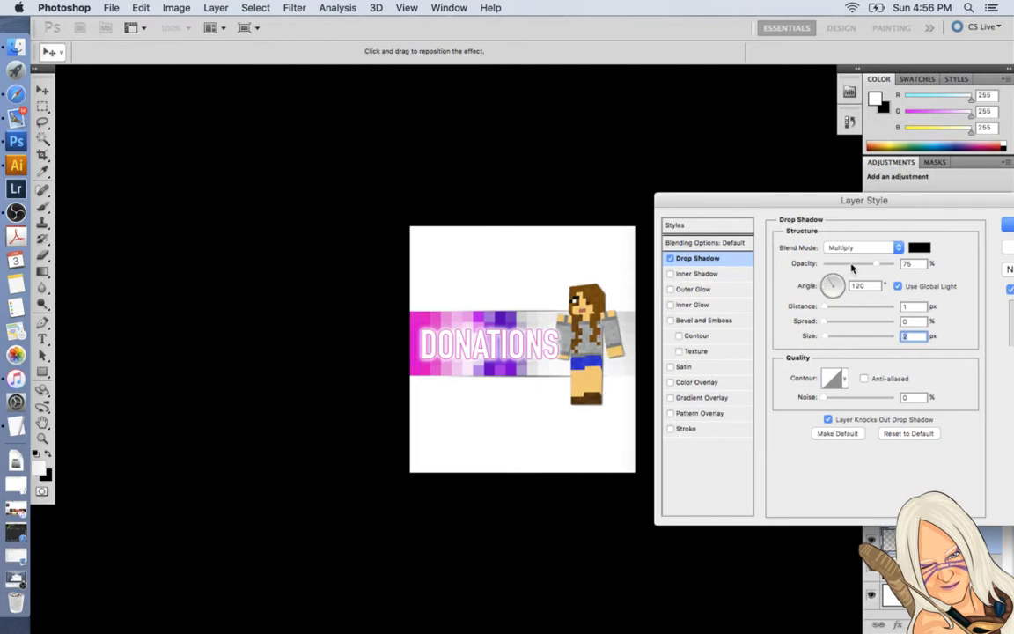
# Set the girl's drop shadow angle to 62° and apply the layer style.
pyautogui.click(829, 281)
pyautogui.moveTo(829, 284); pyautogui.dragTo(826, 288)
pyautogui.click(825, 289)
pyautogui.moveTo(825, 290); pyautogui.dragTo(840, 280)
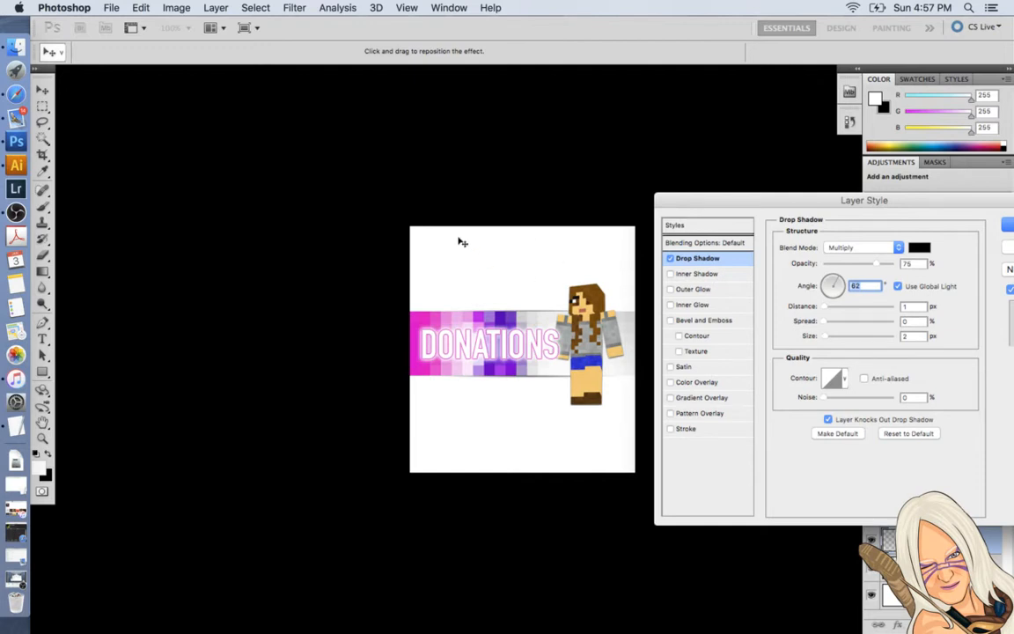
pyautogui.moveTo(775, 206); pyautogui.dragTo(670, 200)
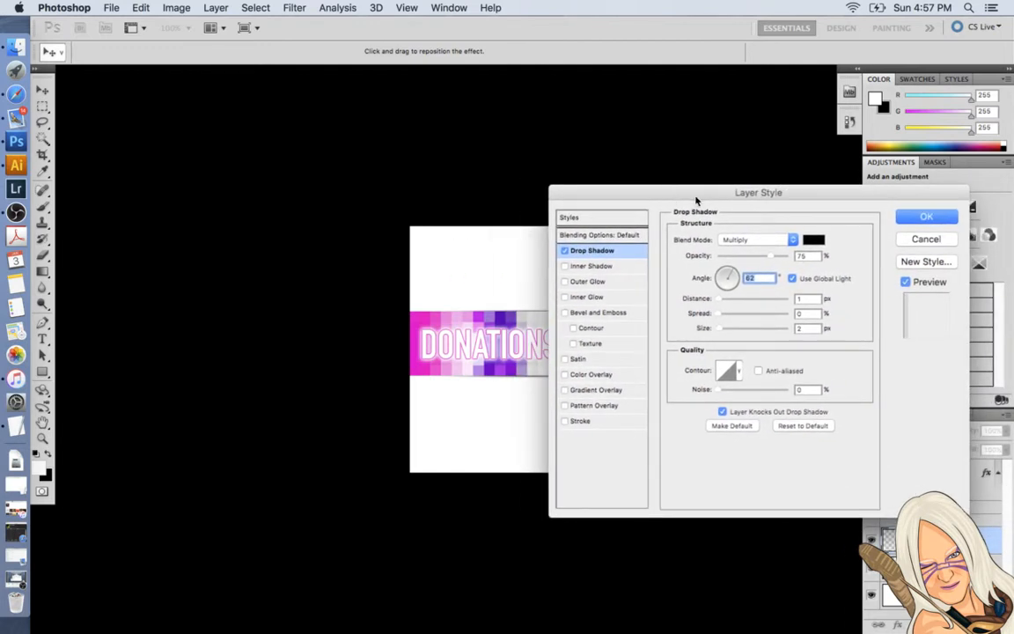
pyautogui.press('Return')
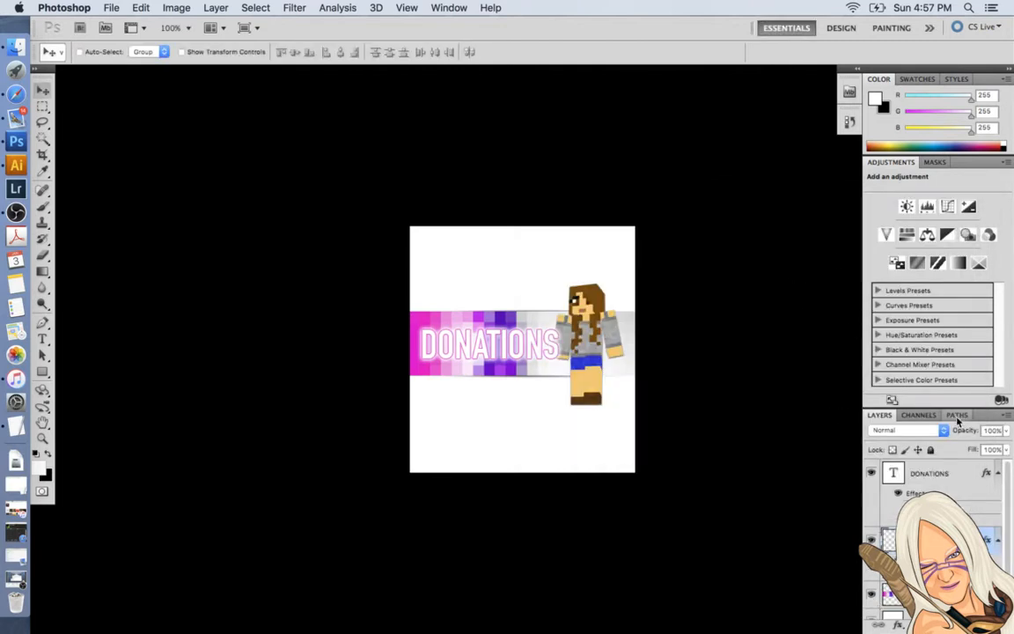
pyautogui.moveTo(1009, 540); pyautogui.dragTo(1009, 563)
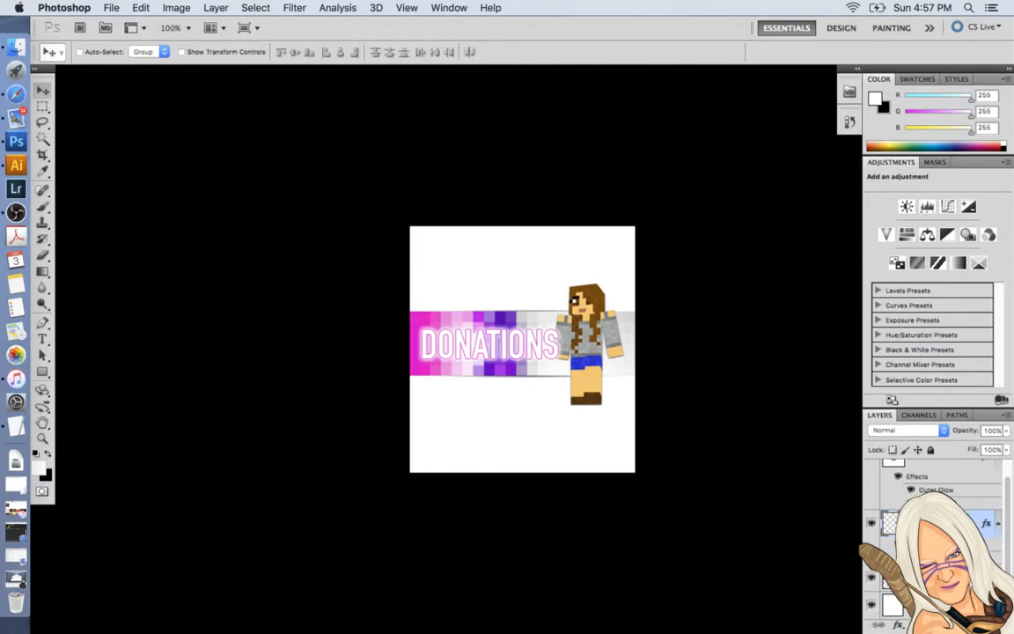
# Hide the white background layer and crop the canvas to full banner width, tight above and below the Minecraft girl.
pyautogui.click(873, 605)
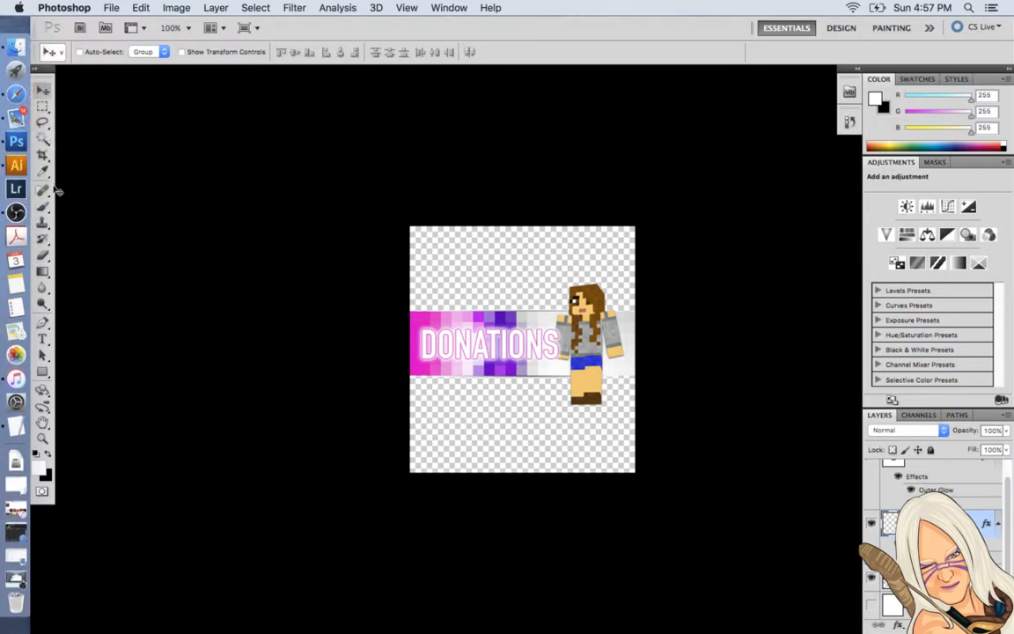
pyautogui.click(42, 157)
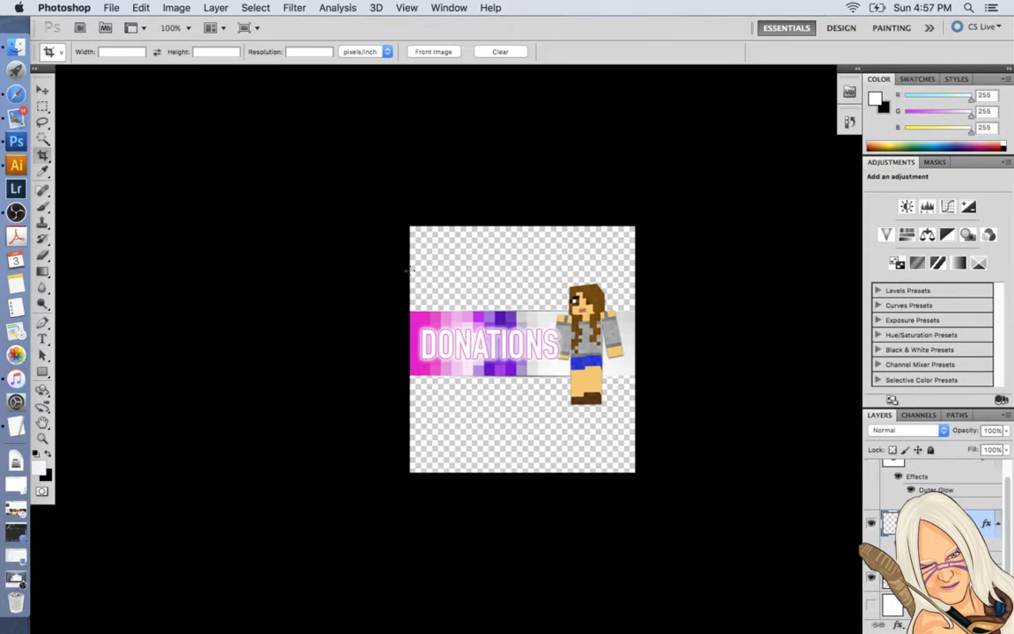
pyautogui.moveTo(407, 272); pyautogui.dragTo(638, 404)
pyautogui.moveTo(523, 272); pyautogui.dragTo(522, 280)
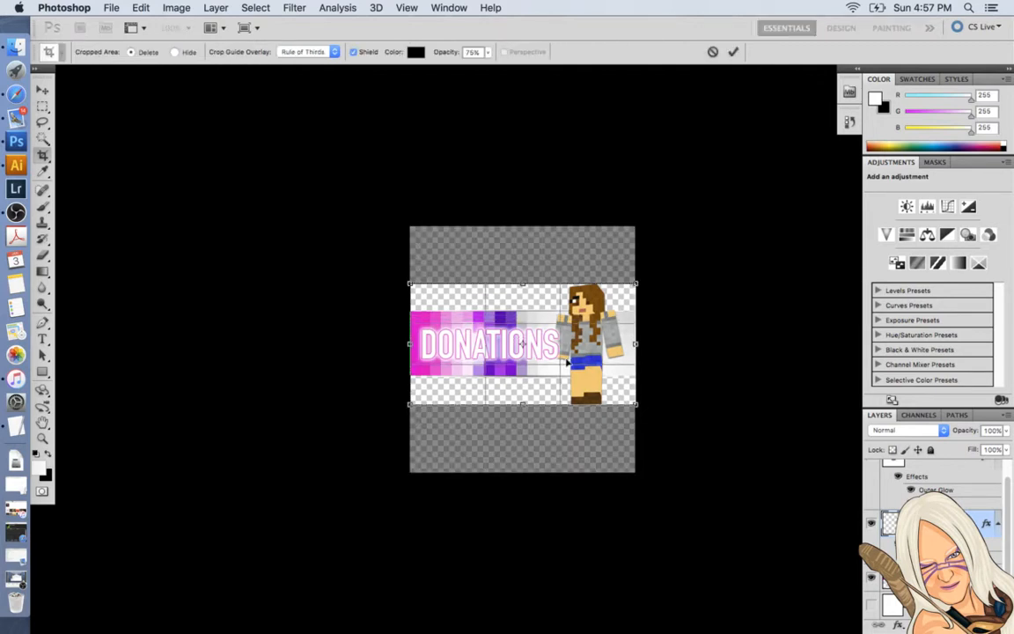
pyautogui.press('Return')
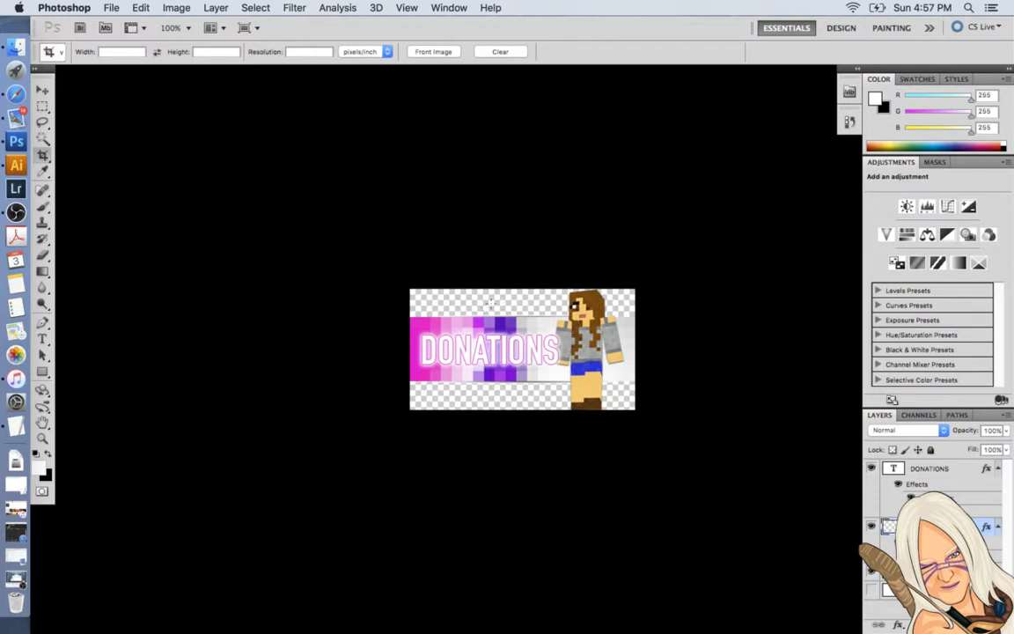
pyautogui.click(176, 7)
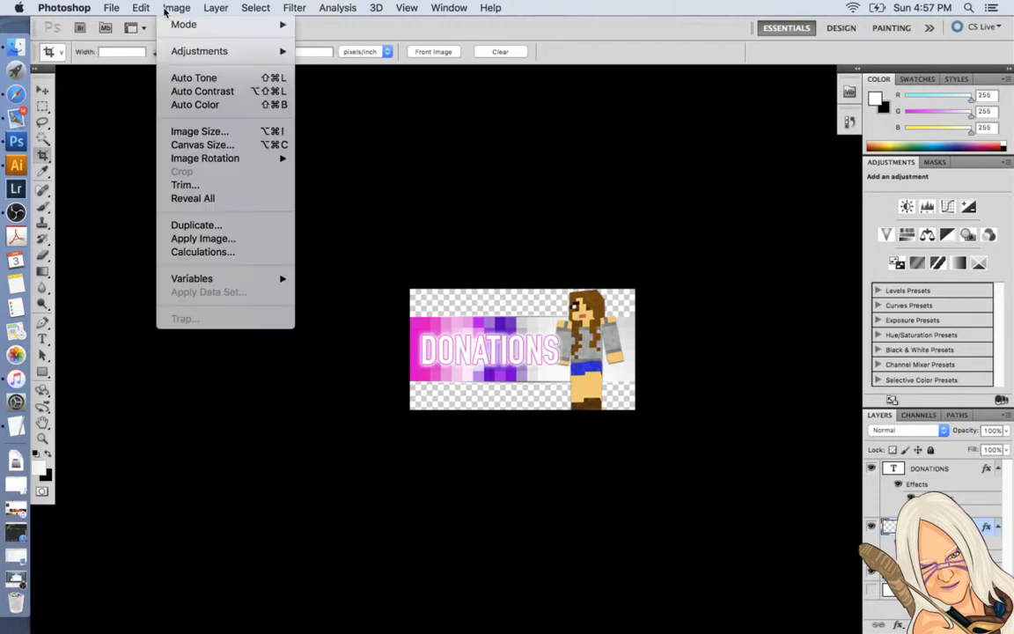
pyautogui.click(181, 135)
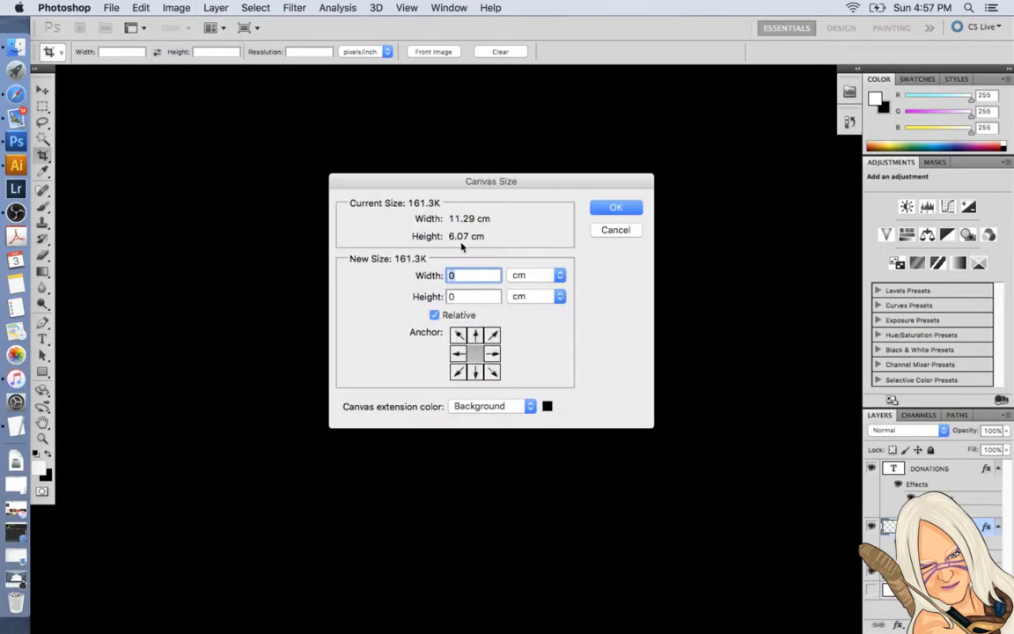
pyautogui.click(613, 229)
pyautogui.click(449, 8)
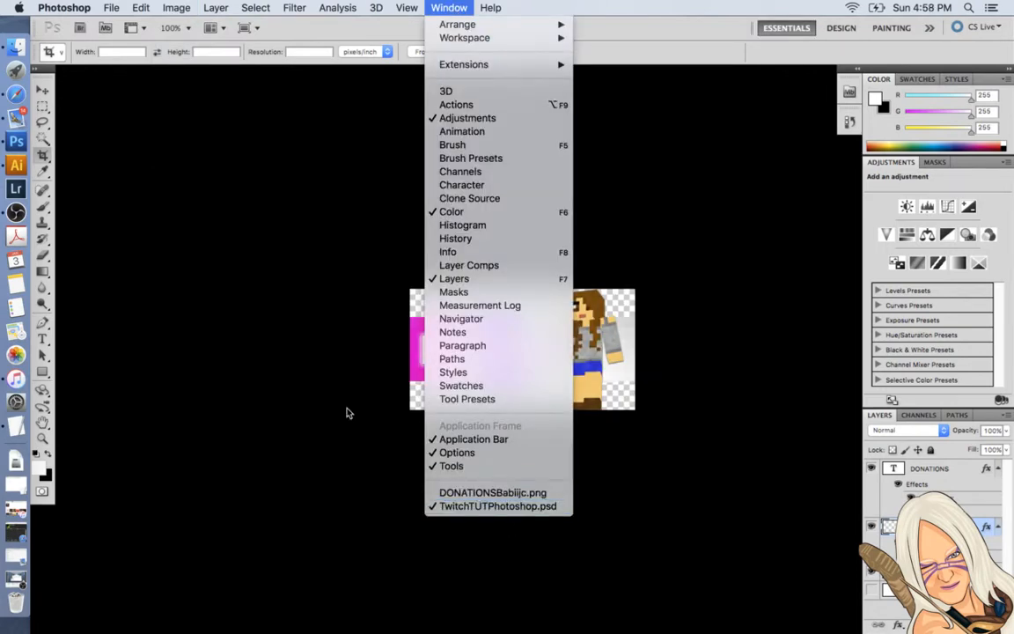
pyautogui.click(137, 200)
# Open BannersBabiijc.psd from the BabiijcPanel folder.
pyautogui.click(113, 9)
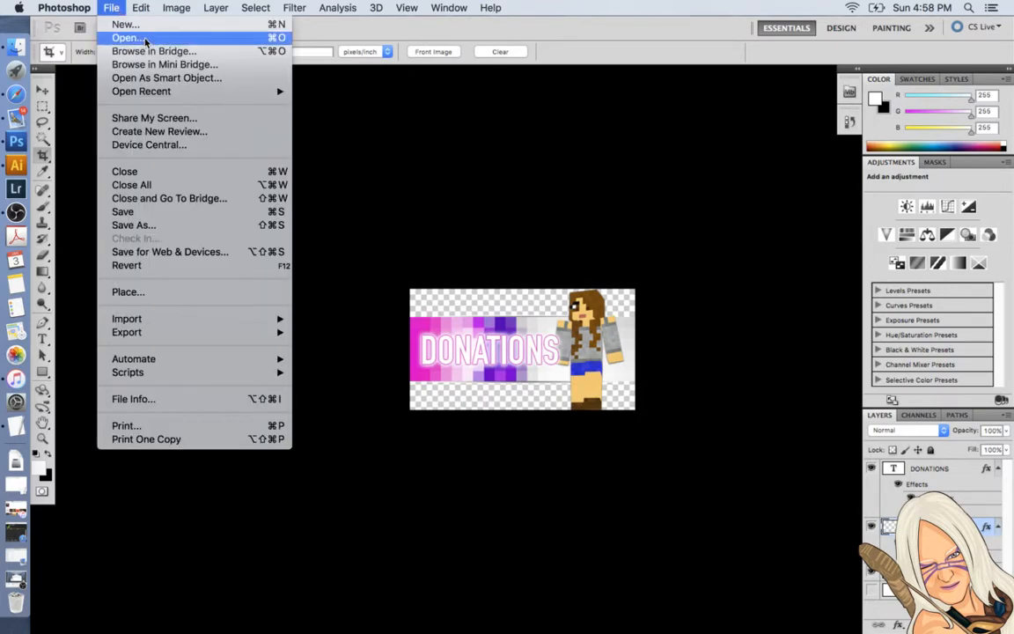
pyautogui.click(142, 38)
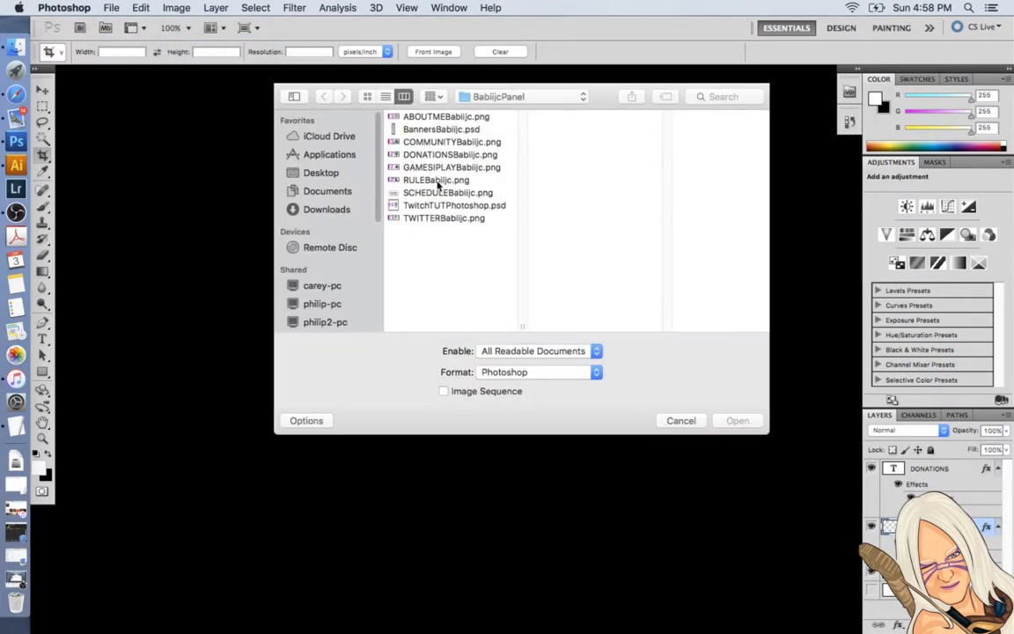
pyautogui.click(427, 131)
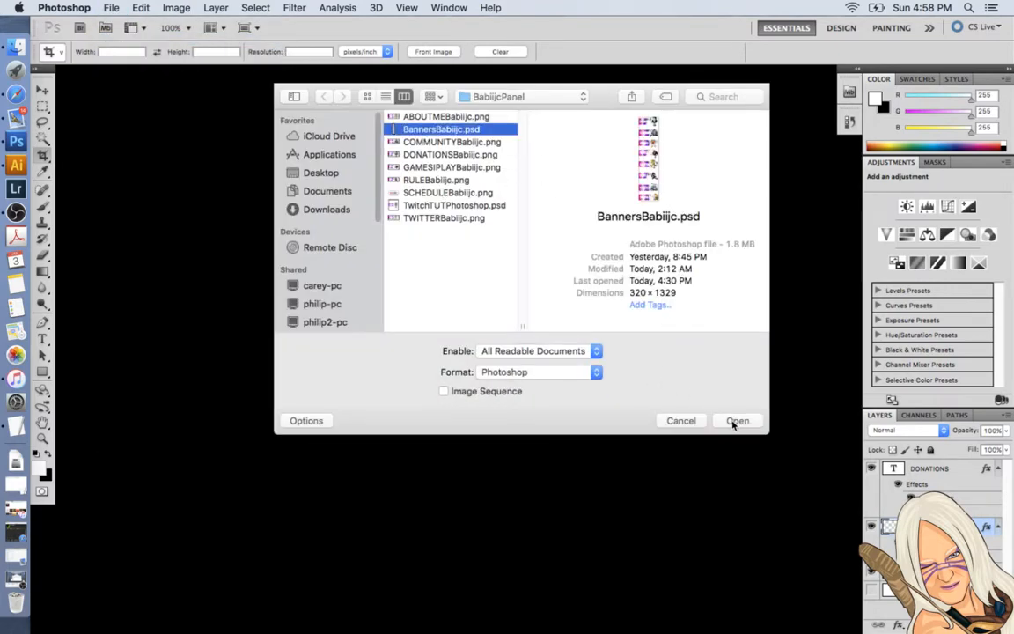
pyautogui.click(732, 419)
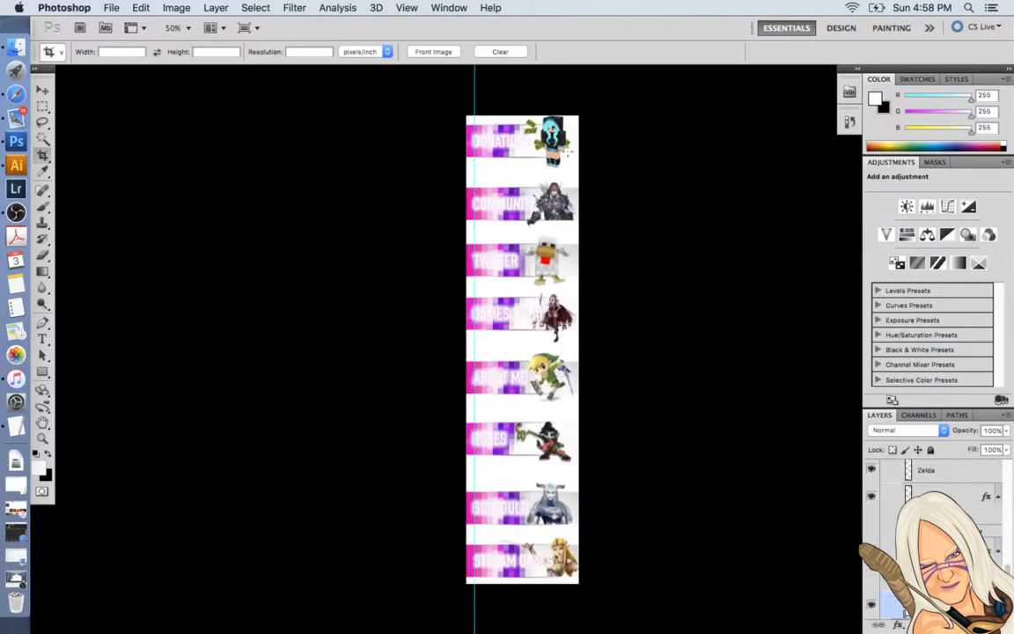
# Examine the finished panels in the banners document at 100% zoom, from DONATIONS down to STREAM GOALS.
pyautogui.press('super+equal')
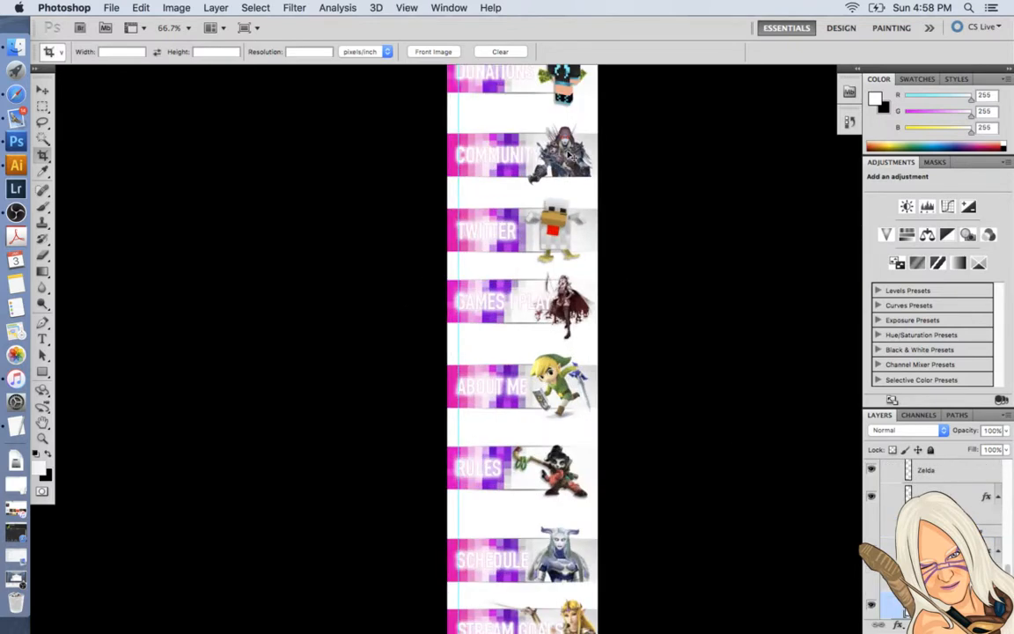
pyautogui.press('super+equal')
pyautogui.scroll(-5, 561, 265)
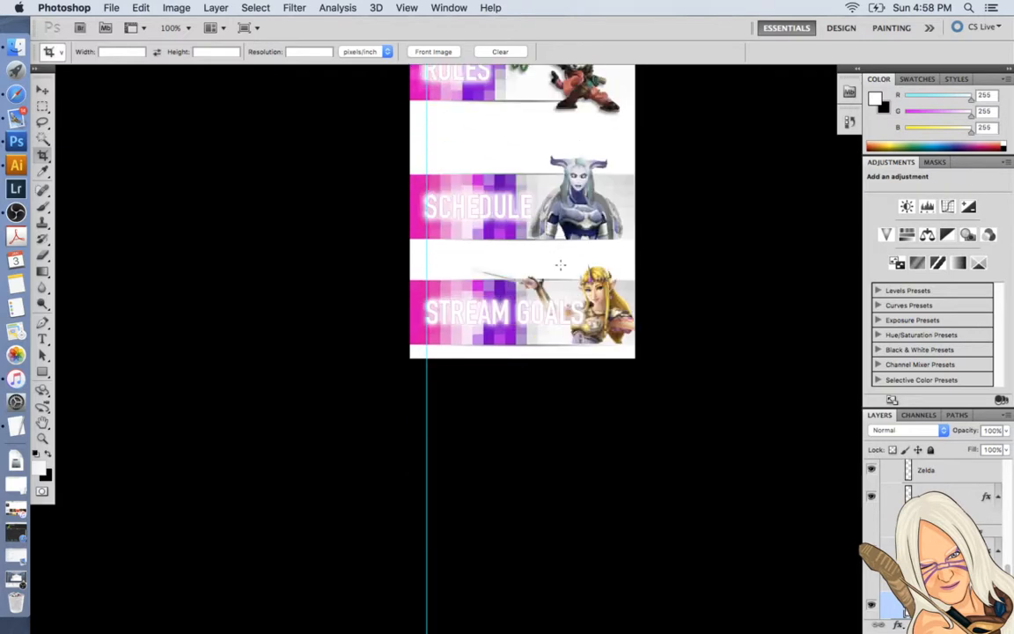
pyautogui.scroll(12, 561, 266)
pyautogui.scroll(-10, 561, 266)
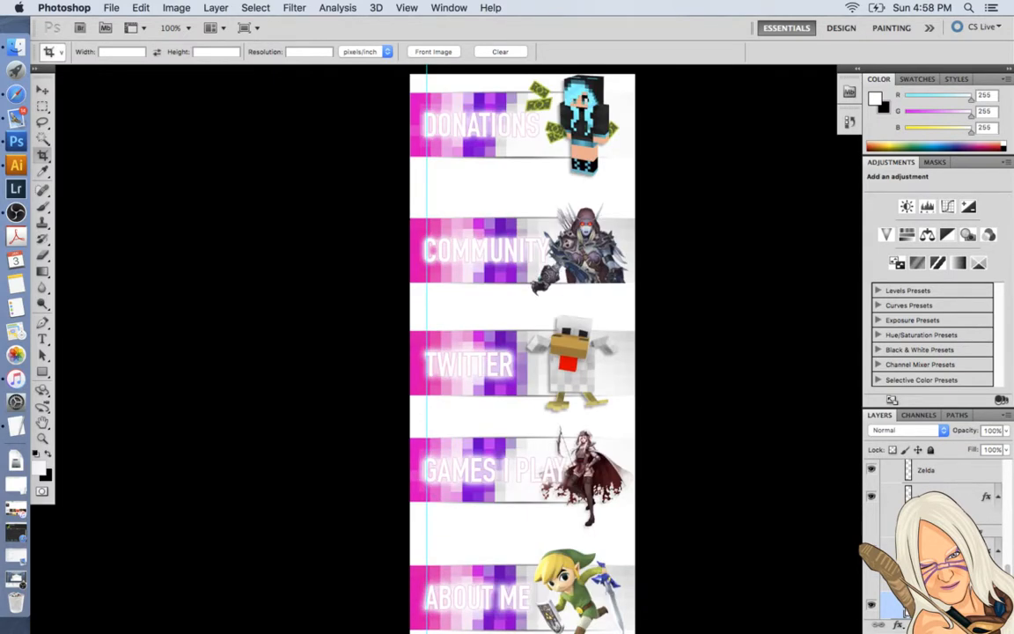
pyautogui.scroll(-5, 522, 352)
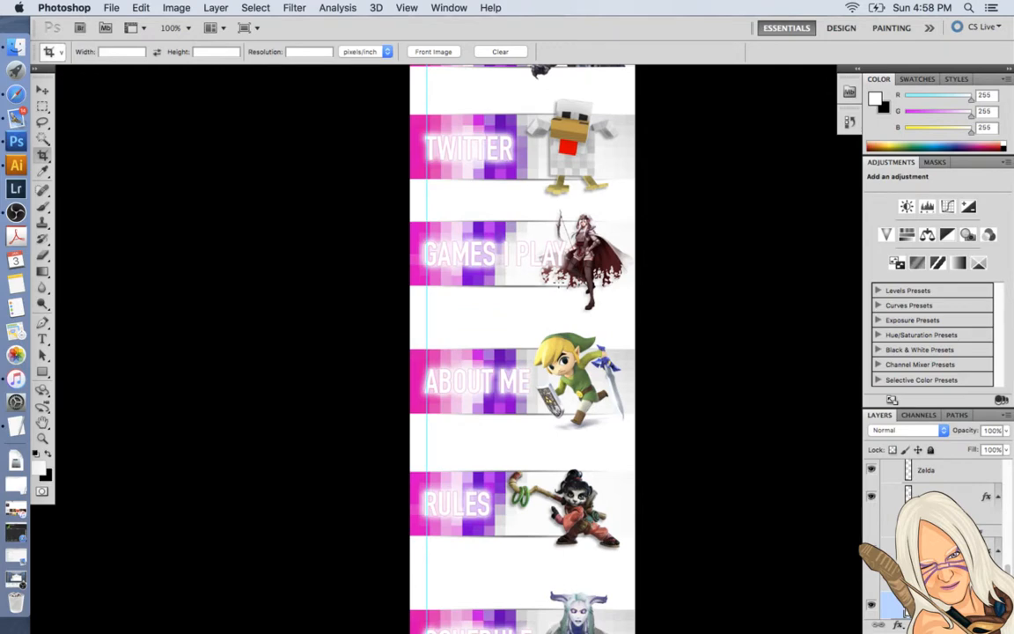
pyautogui.scroll(-15, 526, 346)
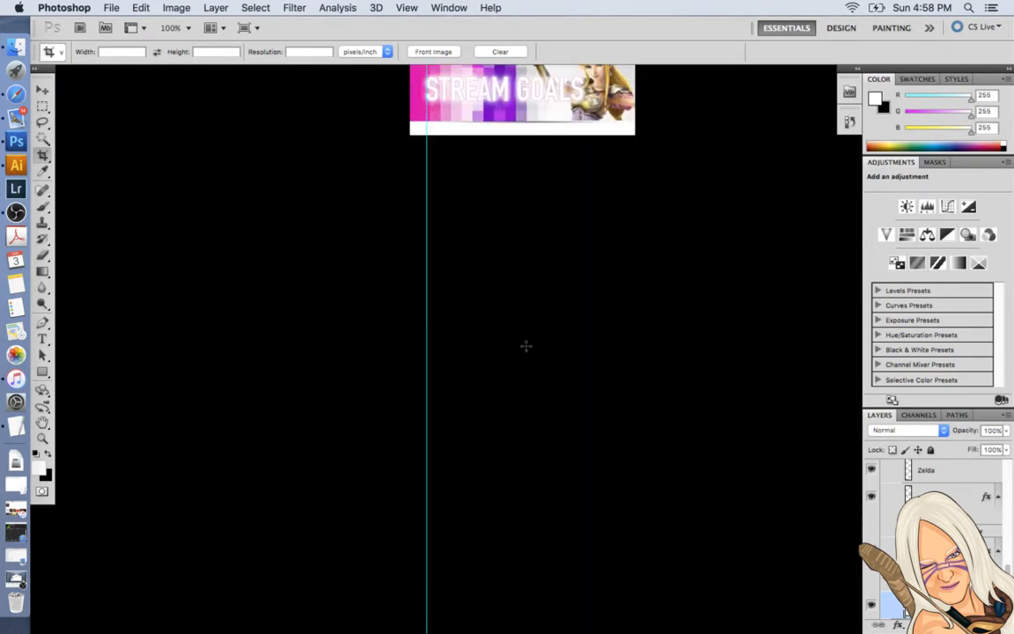
pyautogui.scroll(7, 525, 346)
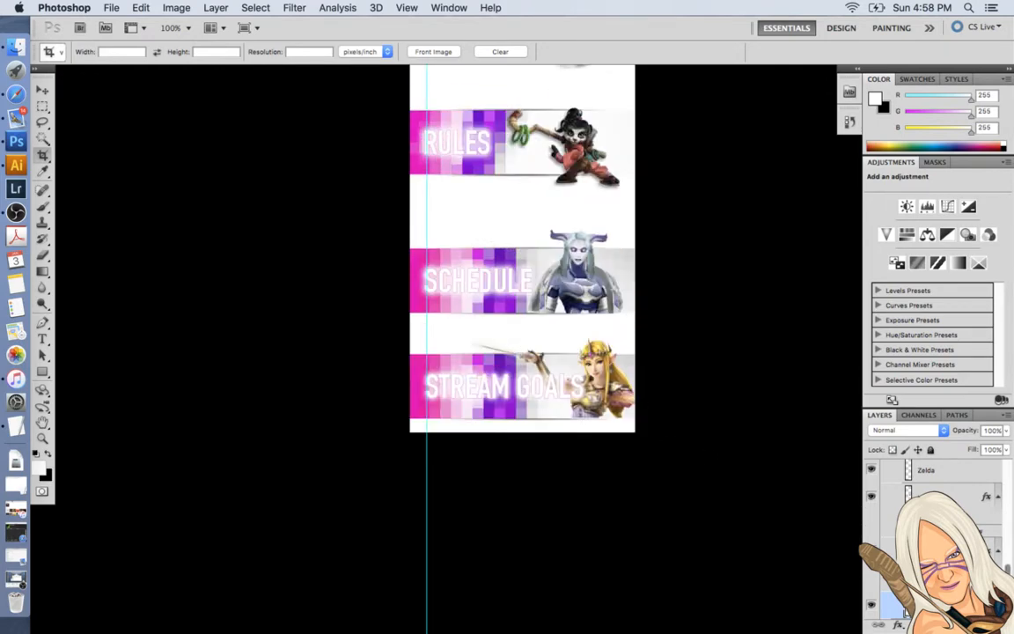
pyautogui.scroll(10, 937, 546)
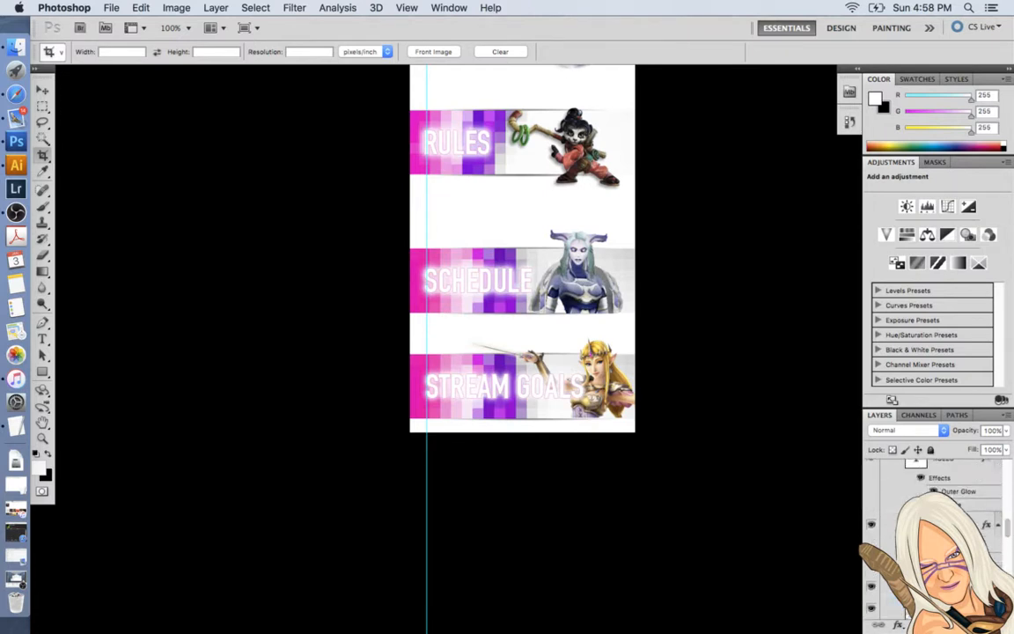
# Hide the white background layer in the banners document and examine the panels against transparency.
pyautogui.click(897, 586)
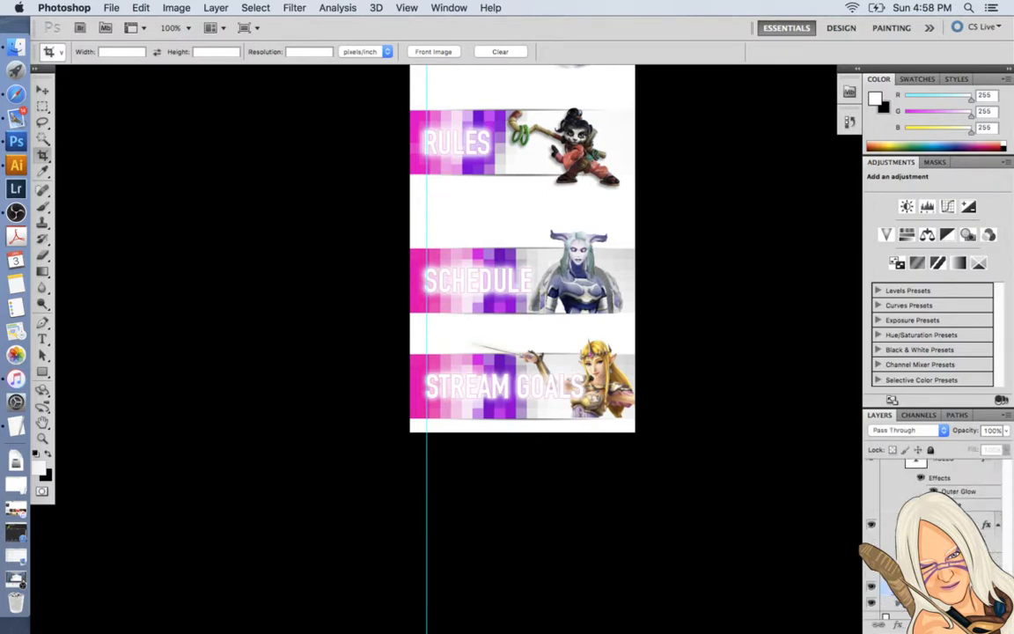
pyautogui.moveTo(1007, 596); pyautogui.dragTo(1007, 461)
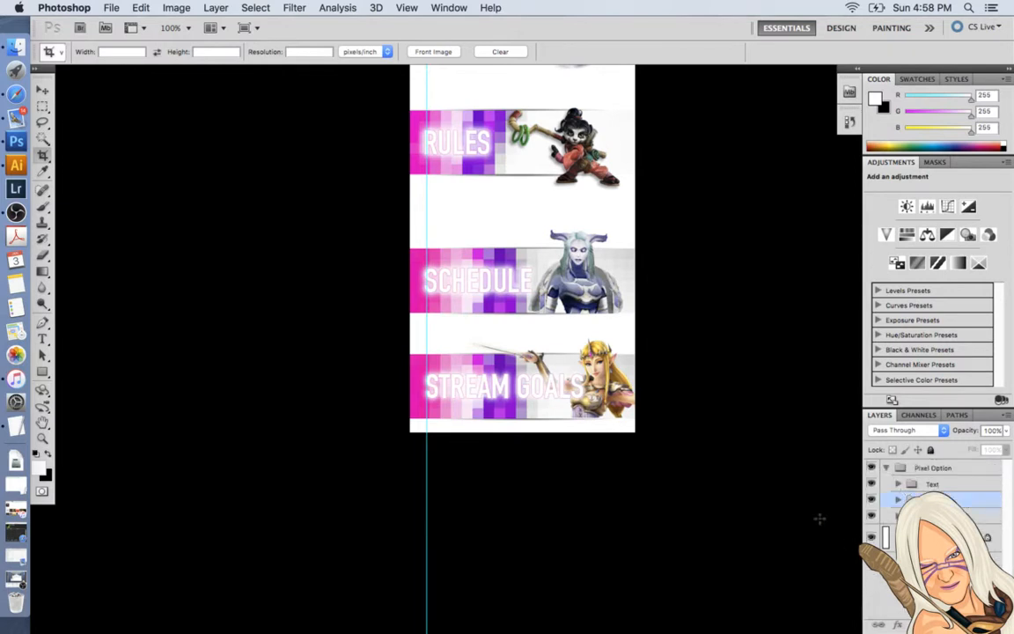
pyautogui.click(871, 538)
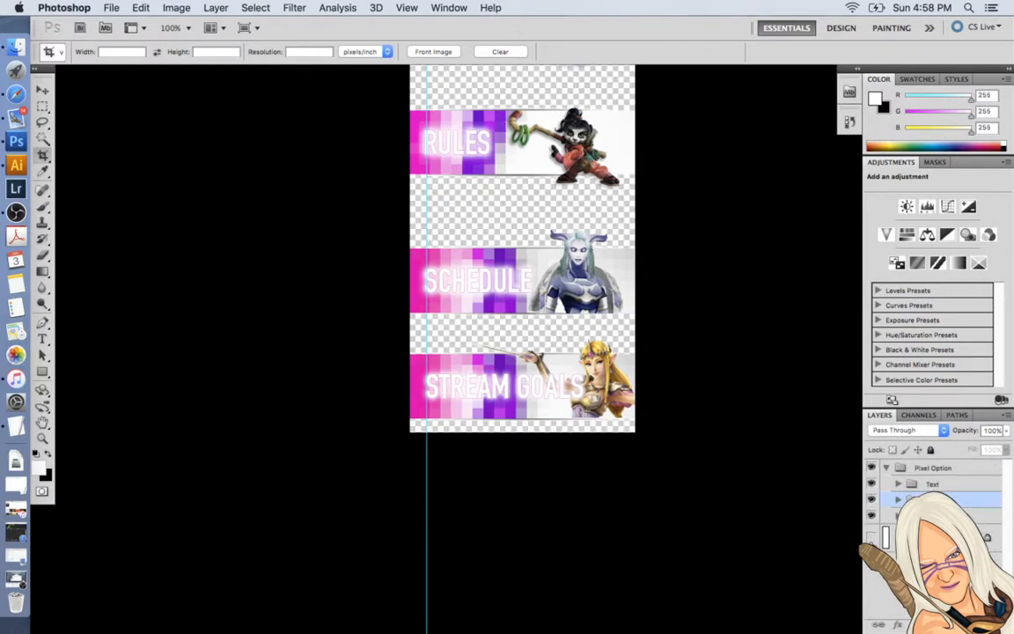
pyautogui.scroll(-5, 702, 525)
pyautogui.scroll(15, 702, 525)
pyautogui.scroll(5, 701, 524)
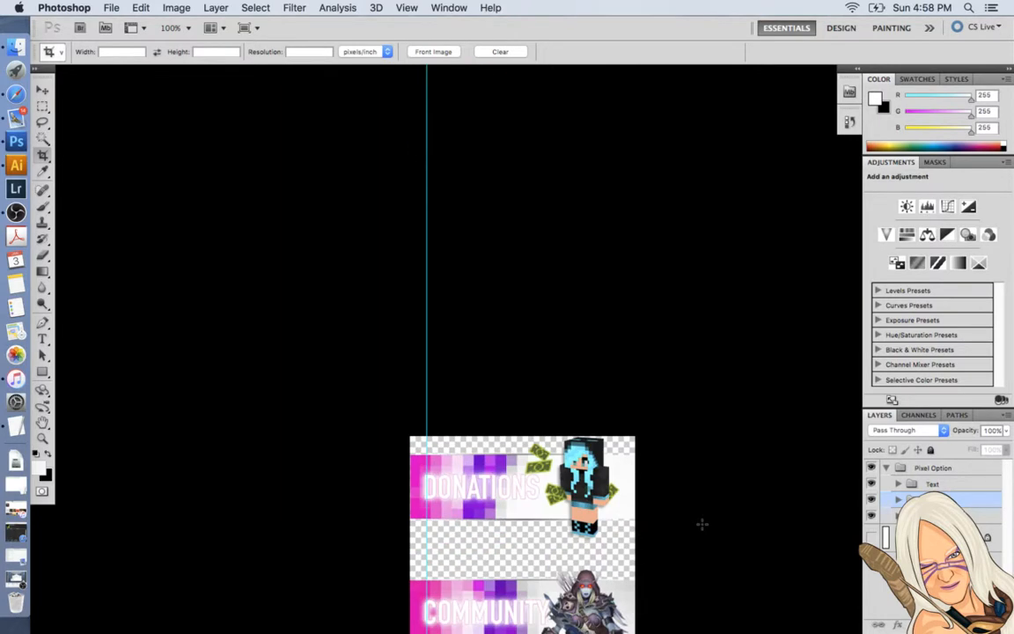
pyautogui.scroll(-10, 701, 524)
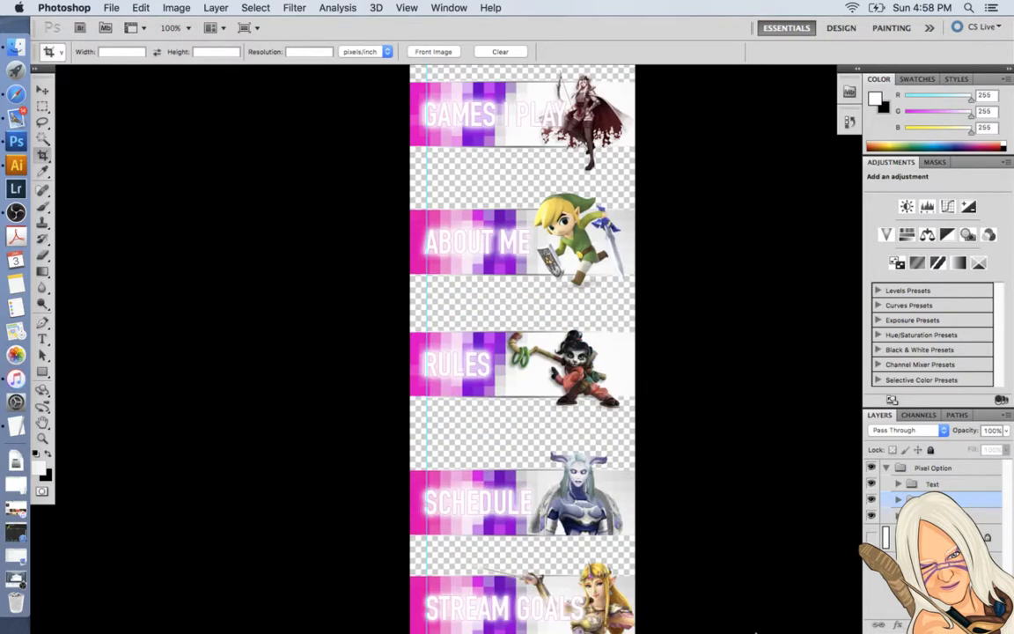
# Toggle the white background layer's visibility to compare both looks, ending with it shown, and close BannersBabiijc.psd.
pyautogui.click(871, 538)
pyautogui.click(871, 538)
pyautogui.click(871, 538)
pyautogui.click(872, 538)
pyautogui.click(871, 538)
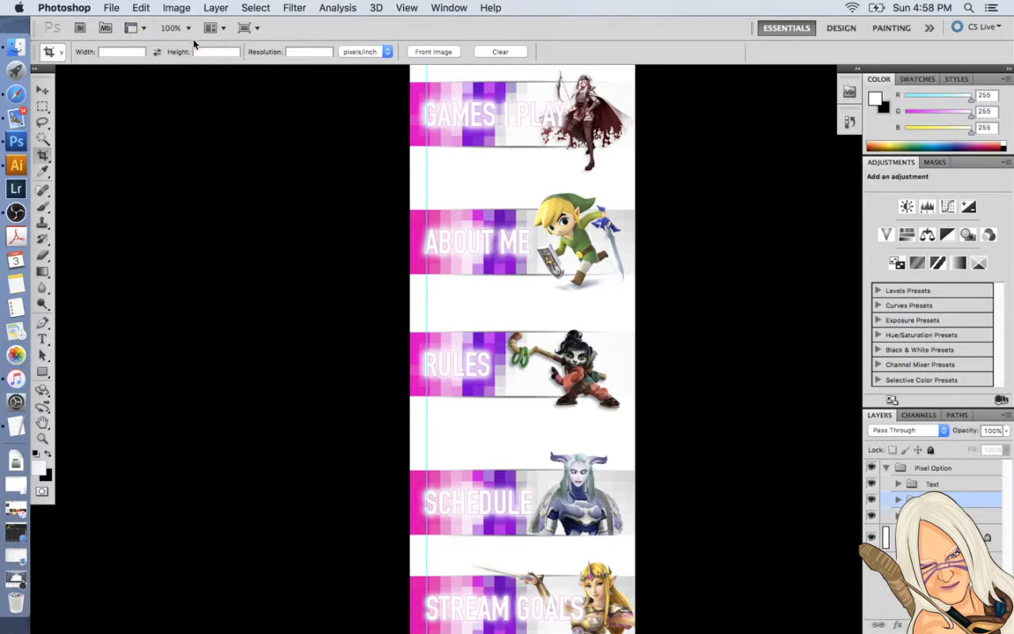
pyautogui.press('super+w')
pyautogui.click(473, 230)
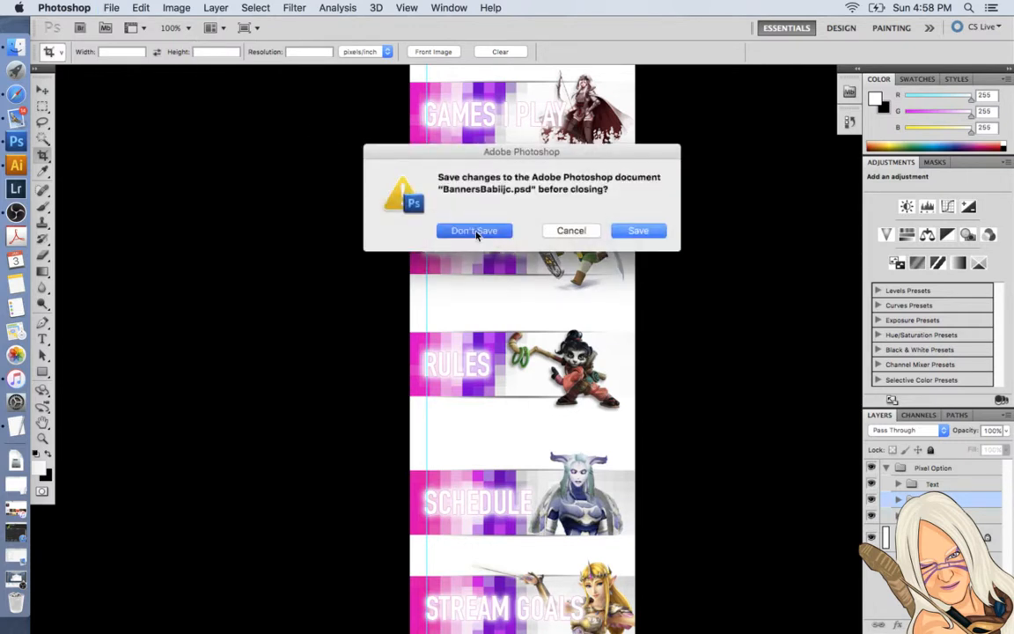
# Start a Save for Web & Devices export of the DONATIONS panel and try the JPEG format.
pyautogui.click(109, 7)
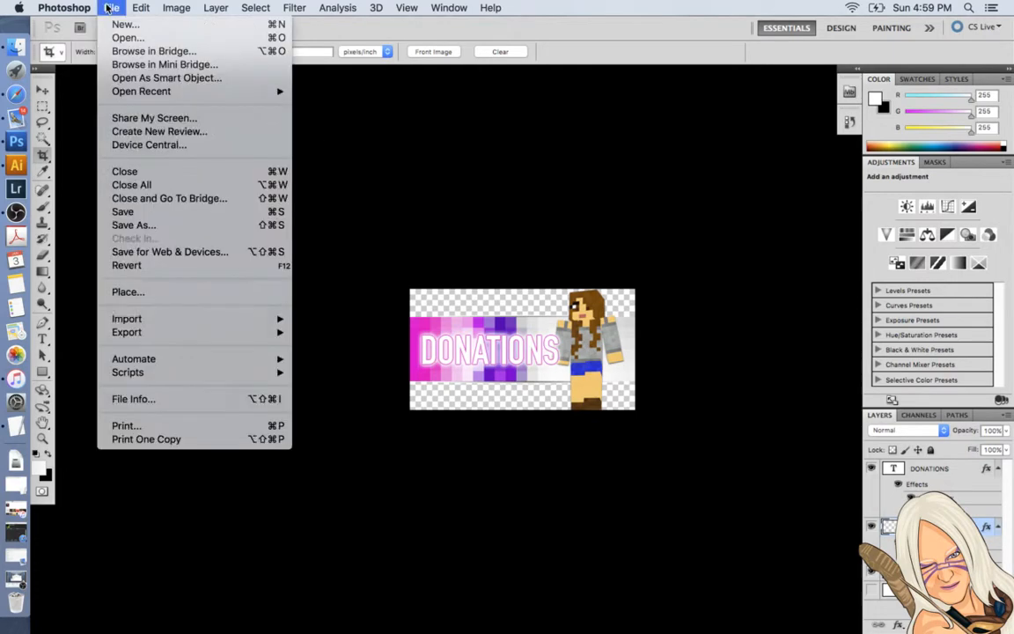
pyautogui.click(185, 255)
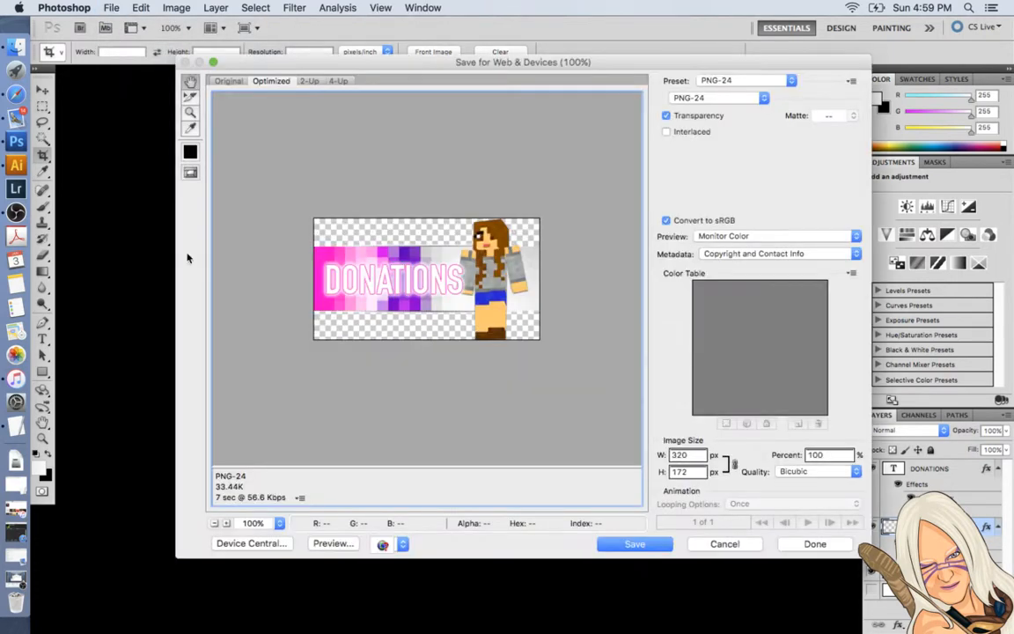
pyautogui.click(762, 99)
pyautogui.click(685, 75)
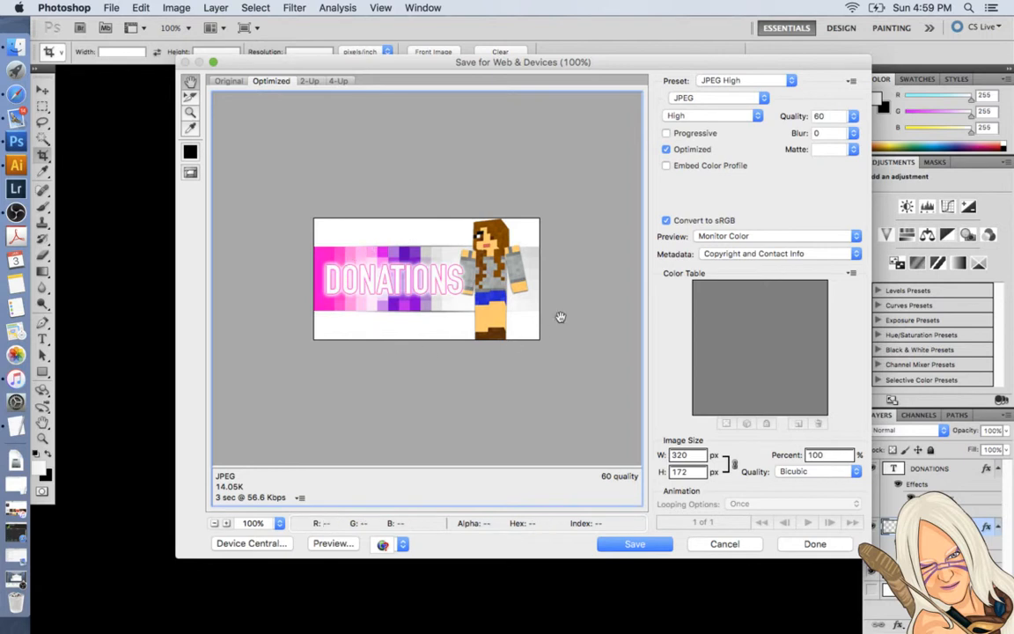
# Set the export format to PNG-24 and save the panel as TwitchTUTPhotoshop.png in the TwitchTutorial folder.
pyautogui.click(733, 98)
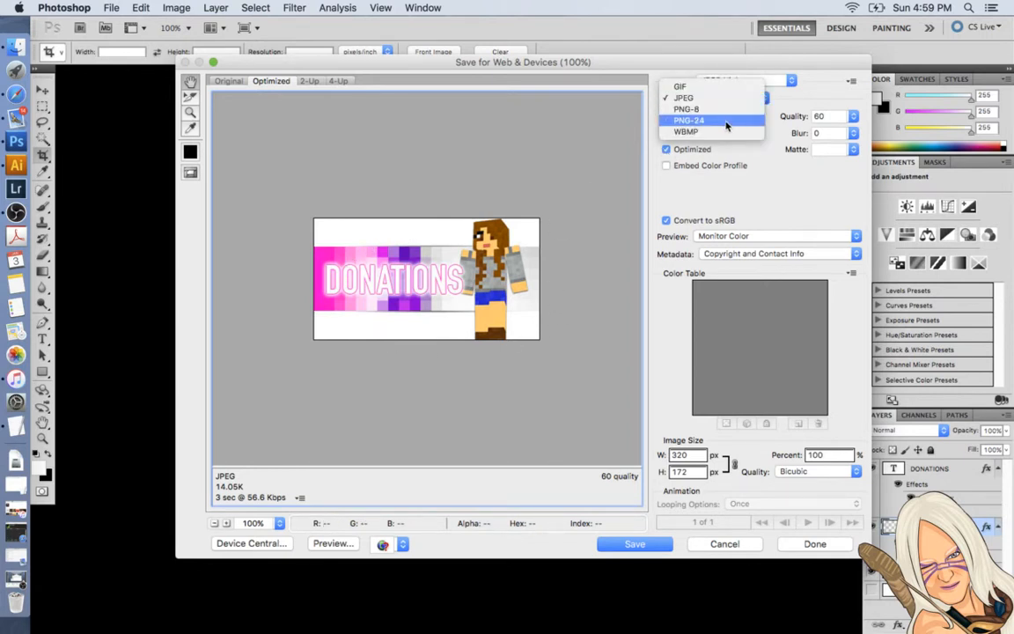
pyautogui.click(726, 123)
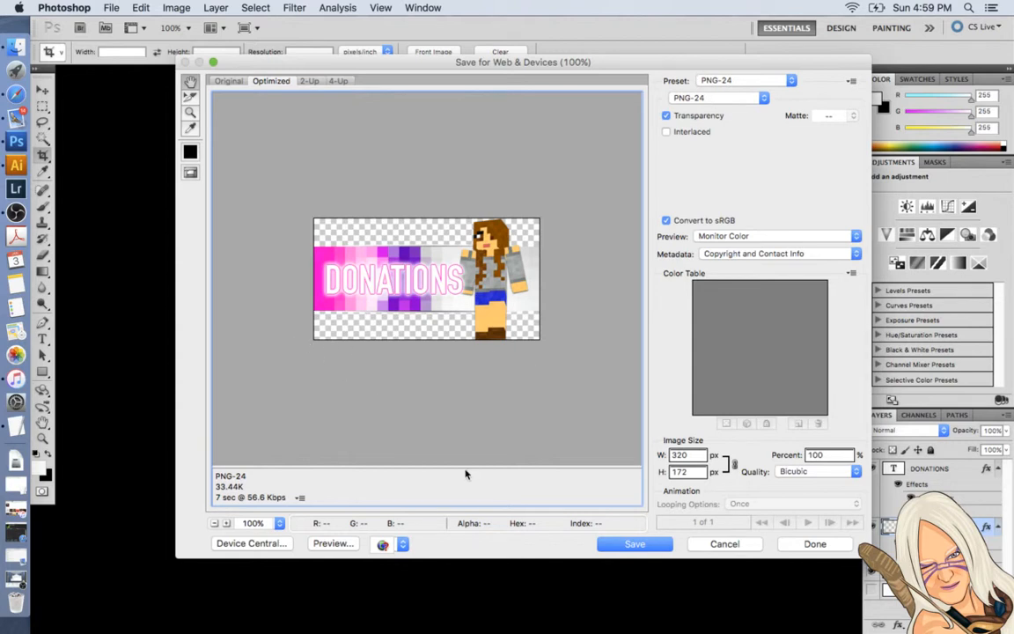
pyautogui.click(635, 543)
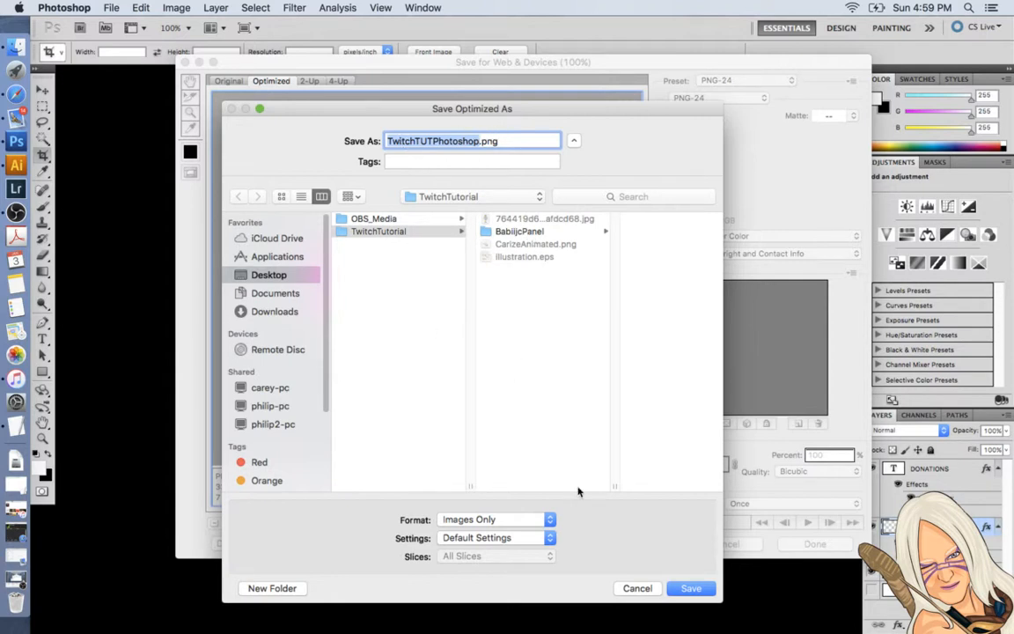
pyautogui.click(691, 588)
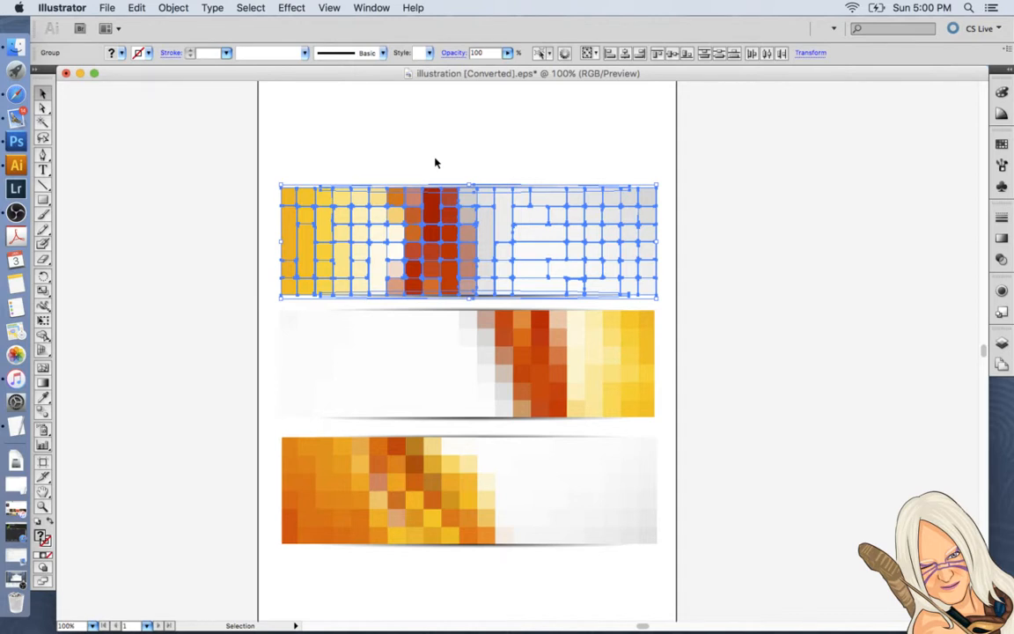
# Switch to the Illustrator illustration and deselect the uppermost pixel banner group.
pyautogui.click(435, 163)
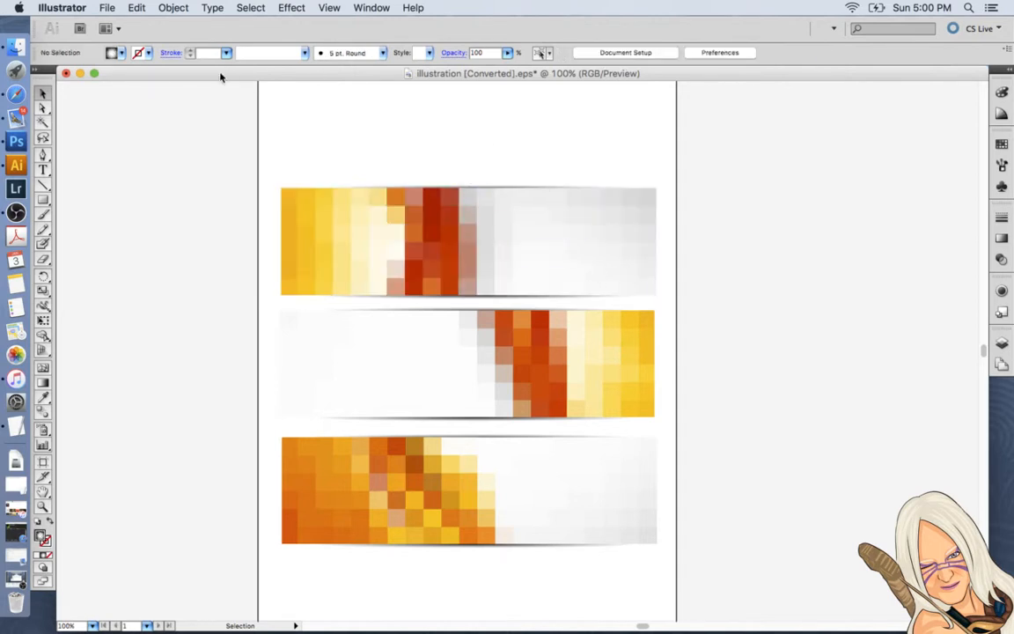
pyautogui.moveTo(220, 77)
pyautogui.mouseDown()
pyautogui.moveTo(204, 75)
pyautogui.moveTo(242, 75)
pyautogui.moveTo(223, 77)
pyautogui.mouseUp()
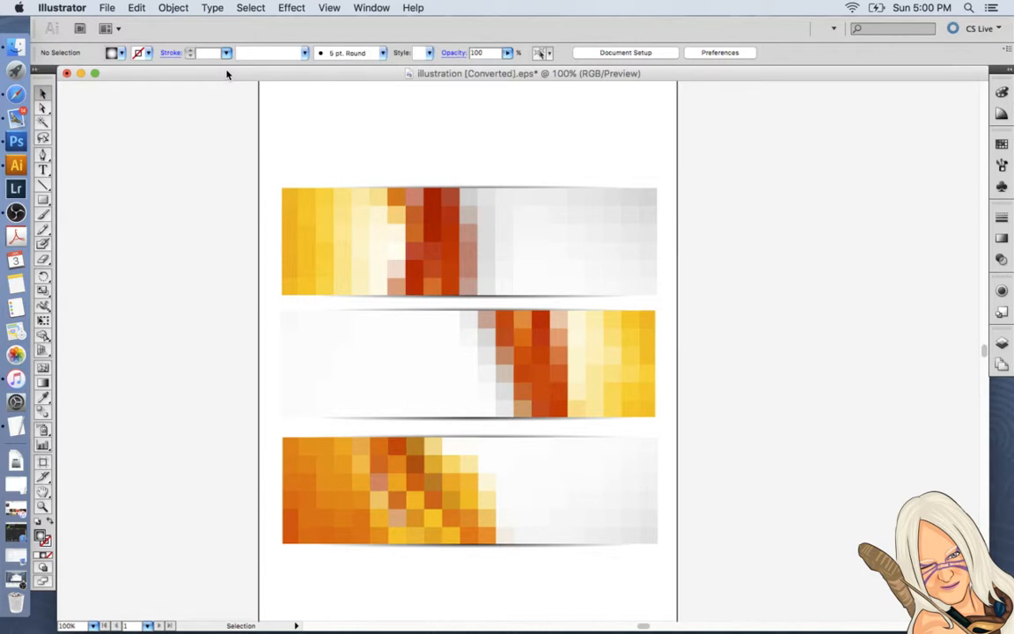
pyautogui.moveTo(169, 75)
pyautogui.mouseDown()
pyautogui.moveTo(568, 91)
pyautogui.moveTo(250, 68)
pyautogui.moveTo(170, 76)
pyautogui.mouseUp()
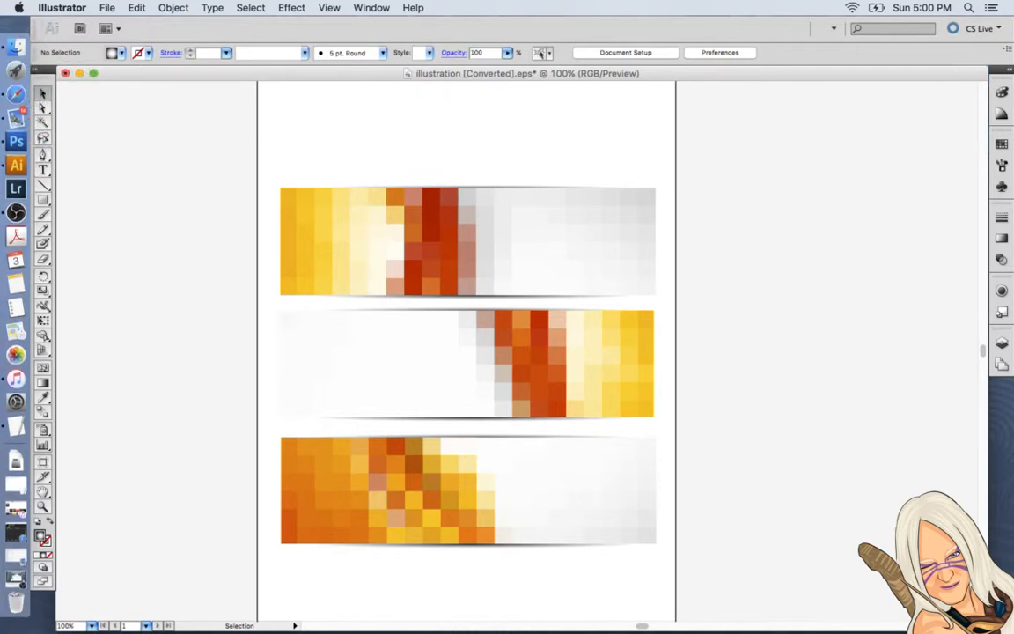
# Shrink the illustration's document window slightly and quit Illustrator without saving the changes to illustration [Converted].eps.
pyautogui.moveTo(987, 631); pyautogui.dragTo(967, 591)
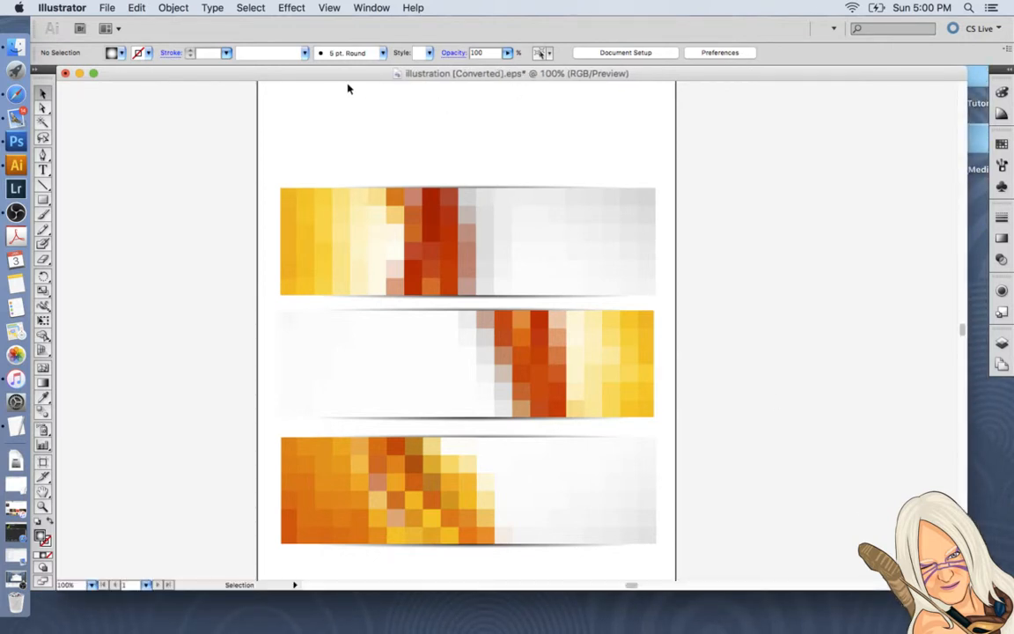
pyautogui.moveTo(331, 73); pyautogui.dragTo(332, 76)
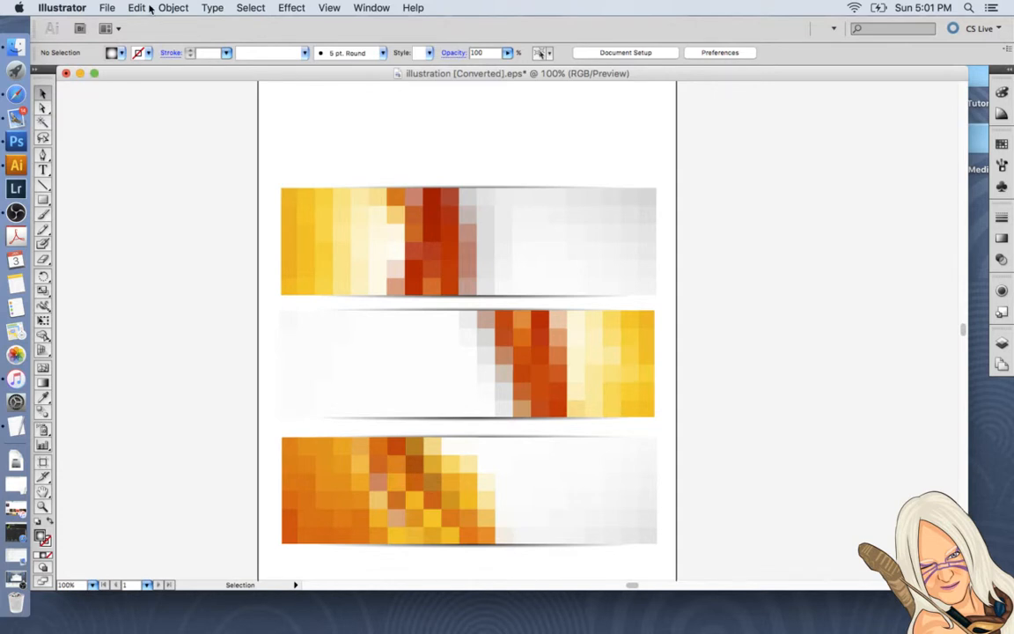
pyautogui.click(105, 8)
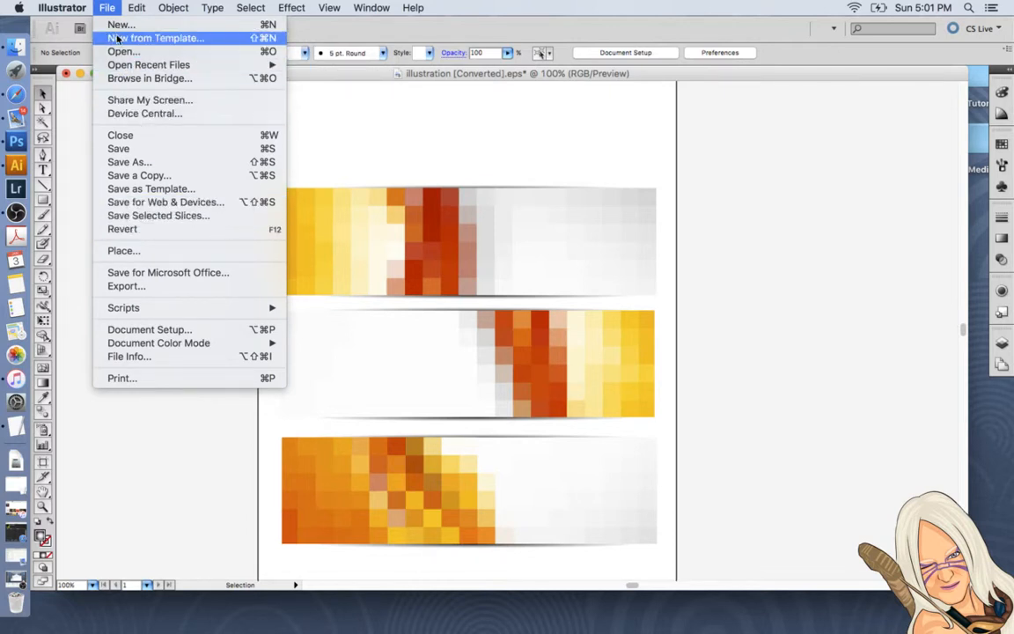
pyautogui.moveTo(62, 7)
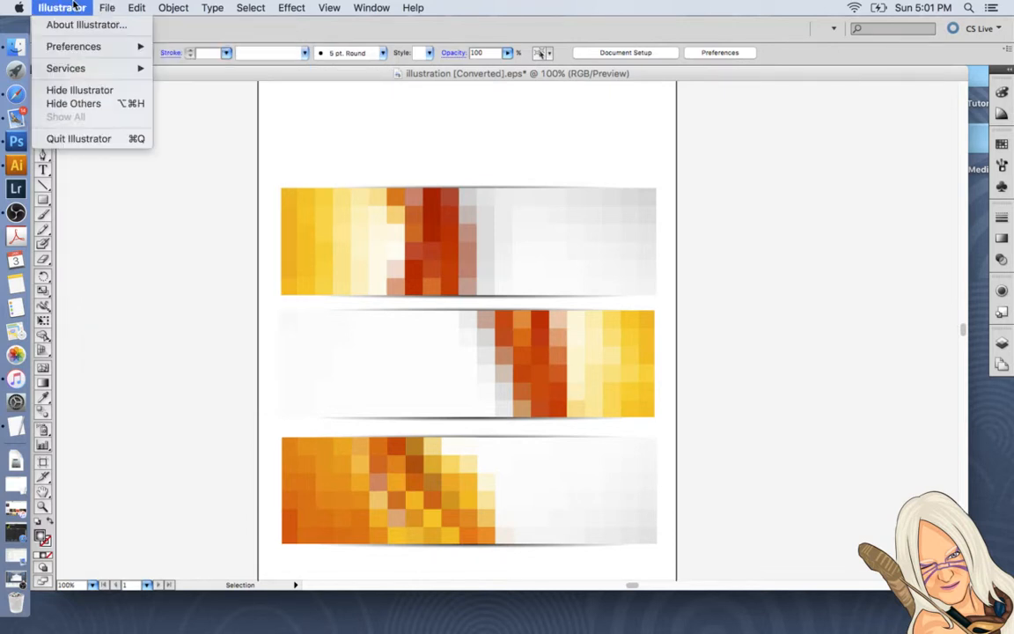
pyautogui.click(87, 141)
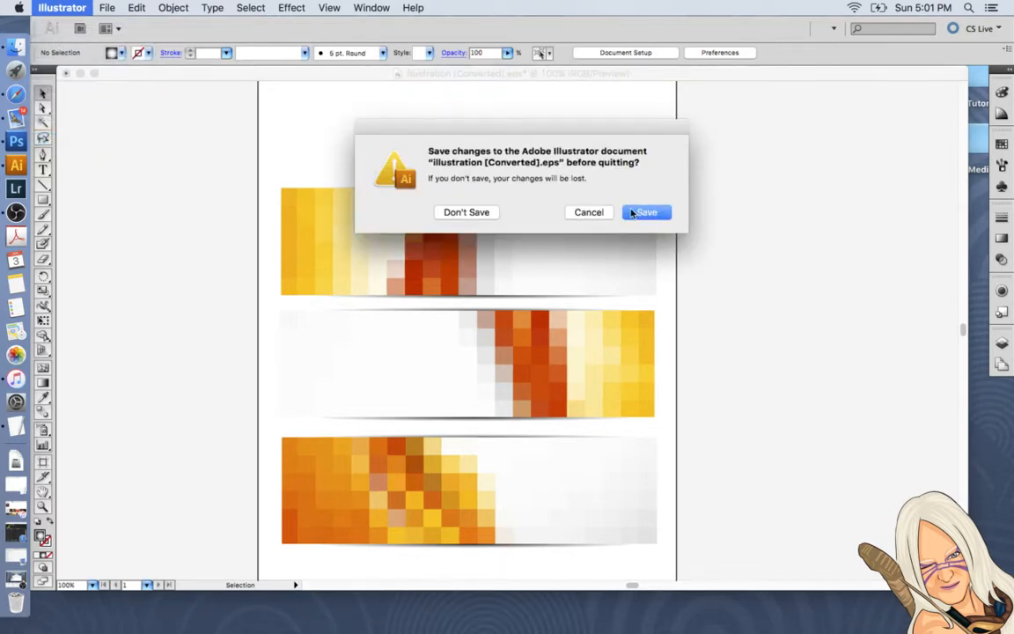
pyautogui.click(462, 212)
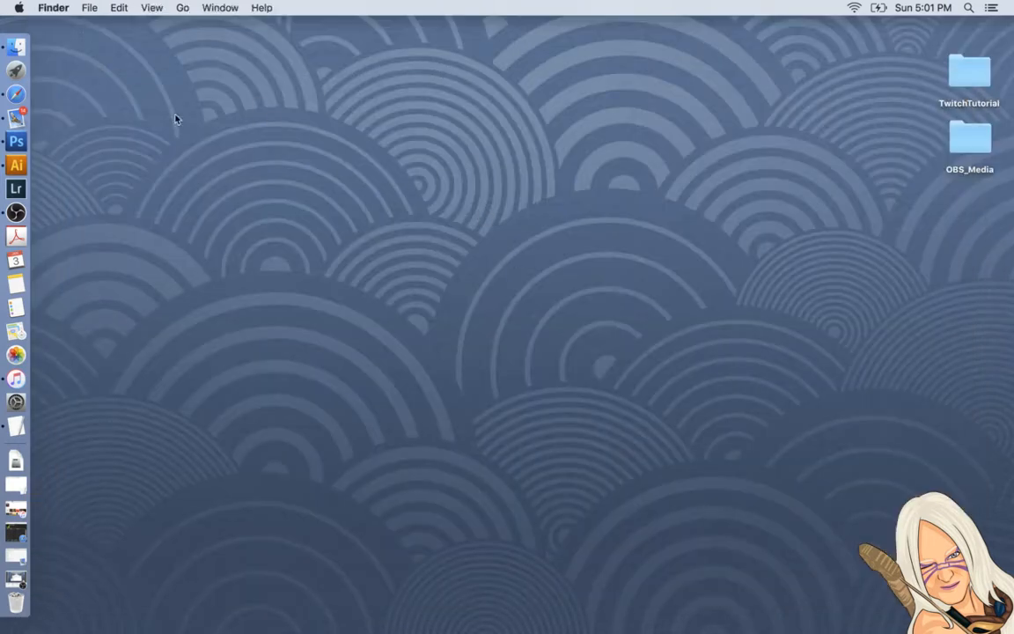
# Switch to Photoshop and quit the application.
pyautogui.click(34, 143)
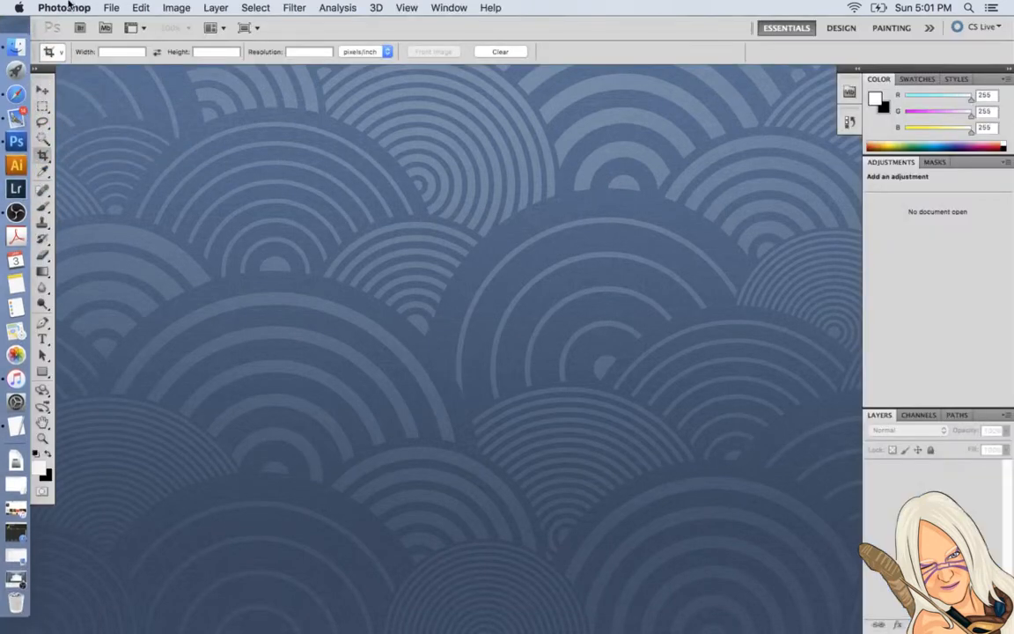
pyautogui.click(64, 8)
pyautogui.click(81, 143)
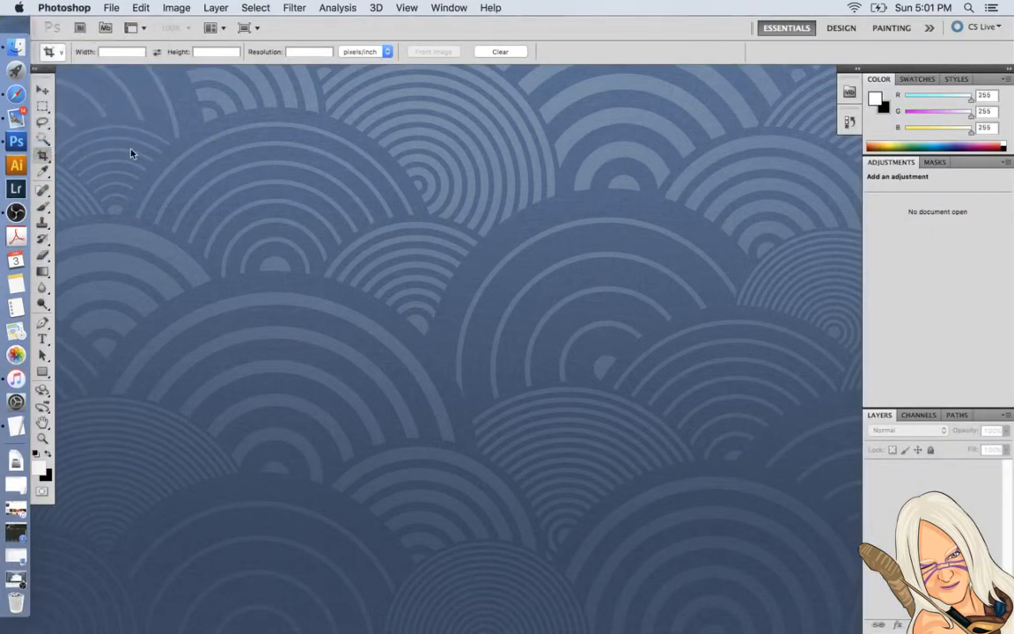